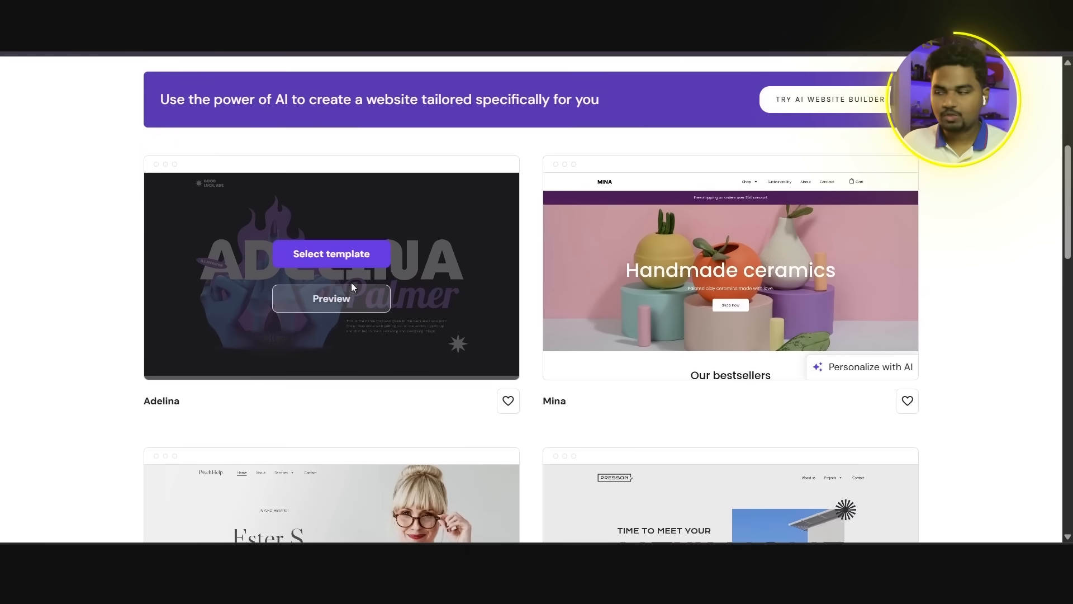
# Step: Browse the website templates and preview the Blick template from its hero section down to the footer
pyautogui.scroll(-8, 904, 347)
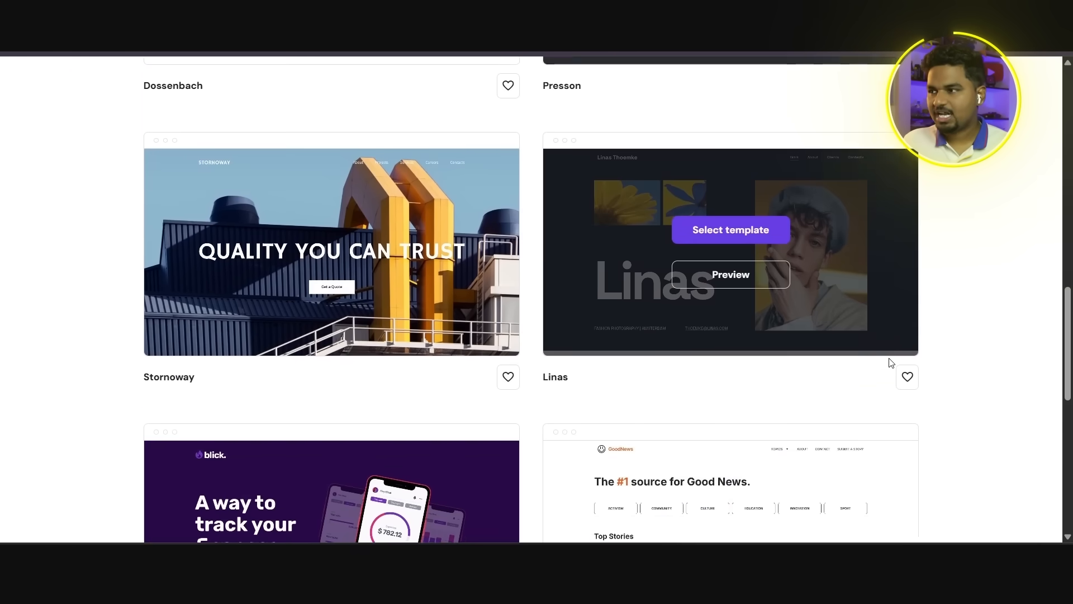
pyautogui.moveTo(379, 324)
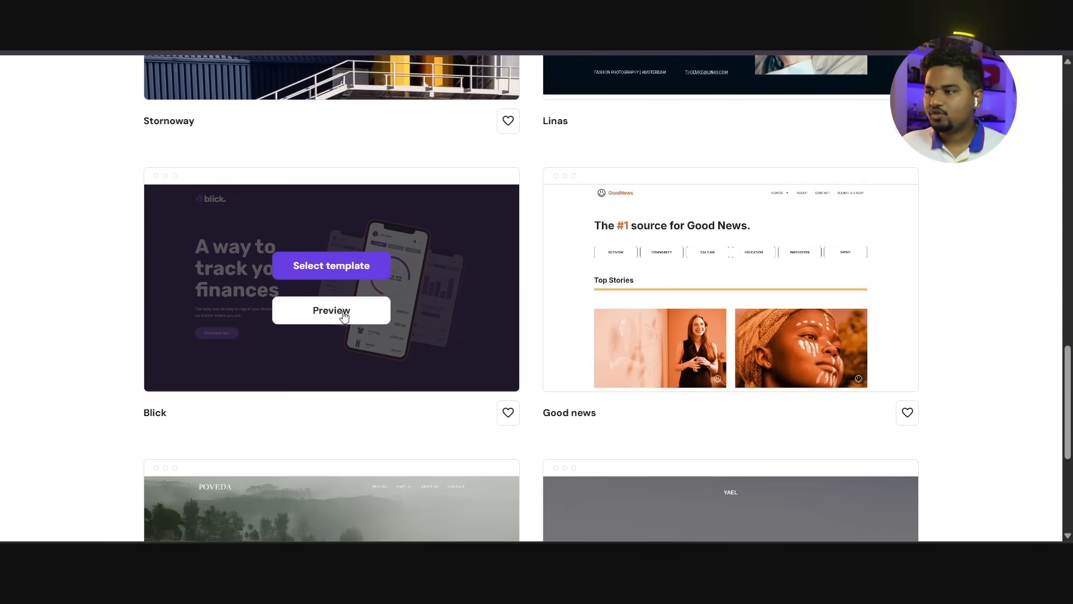
pyautogui.click(347, 315)
pyautogui.scroll(-2, 992, 261)
pyautogui.scroll(-15, 994, 266)
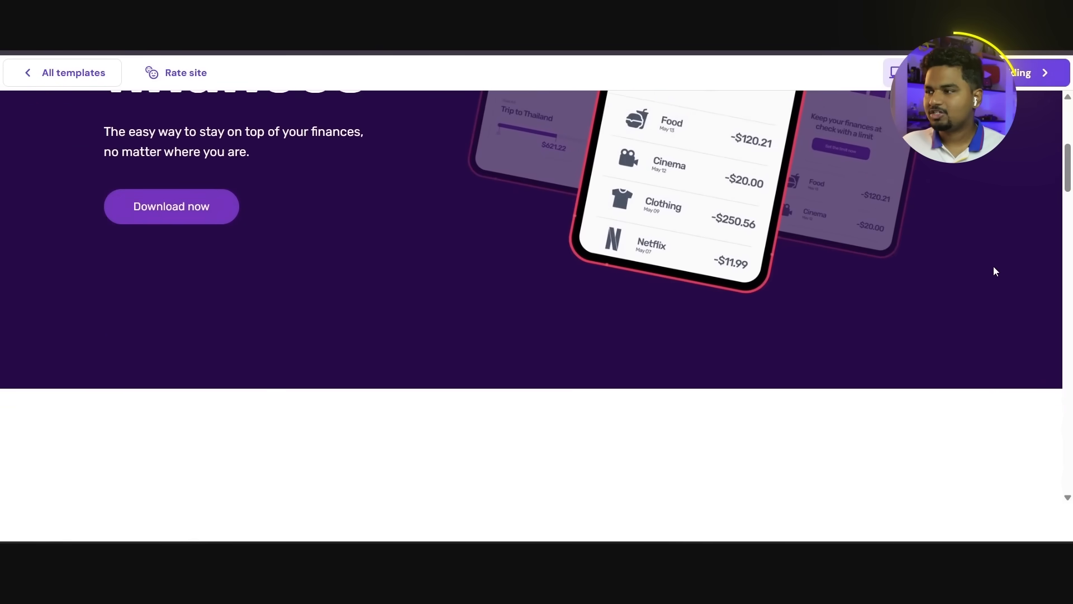
pyautogui.scroll(-15, 995, 274)
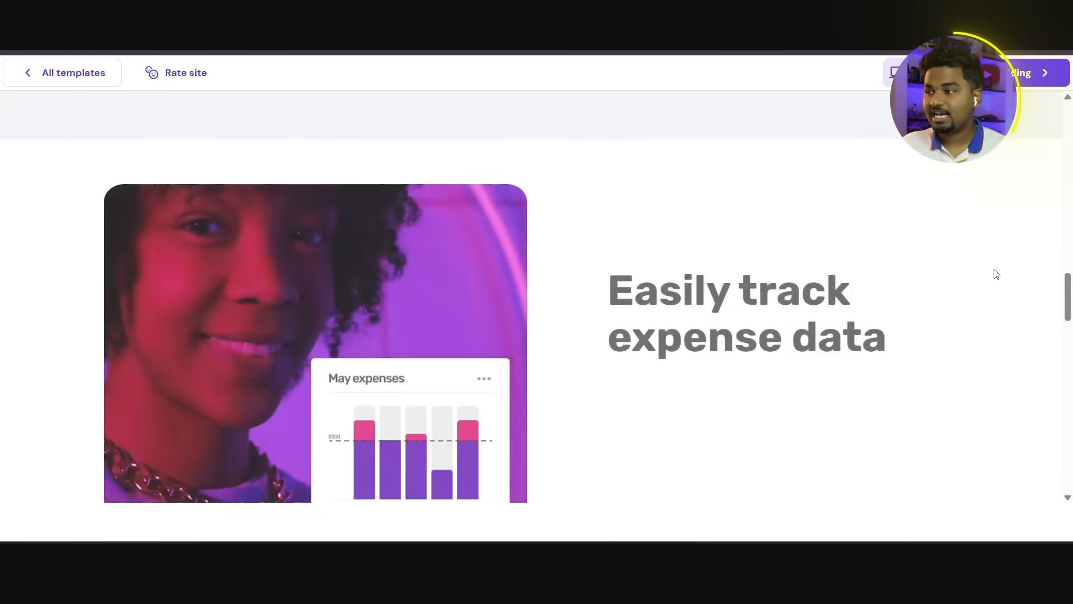
pyautogui.scroll(-12, 994, 276)
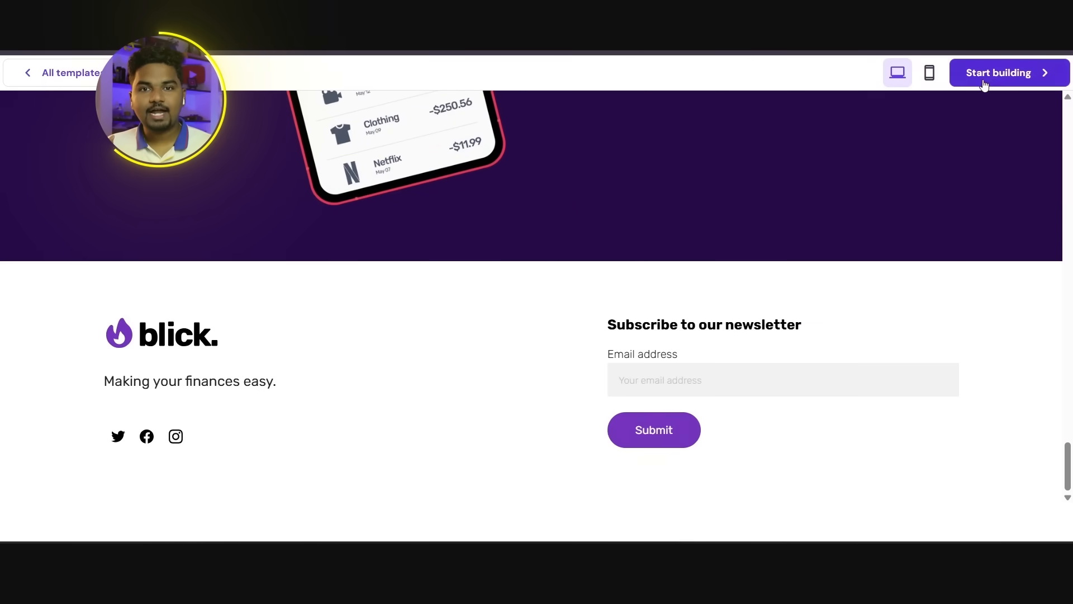
# Step: Start building a site from the Blick template and dismiss the payment method notice in the editor
pyautogui.click(986, 81)
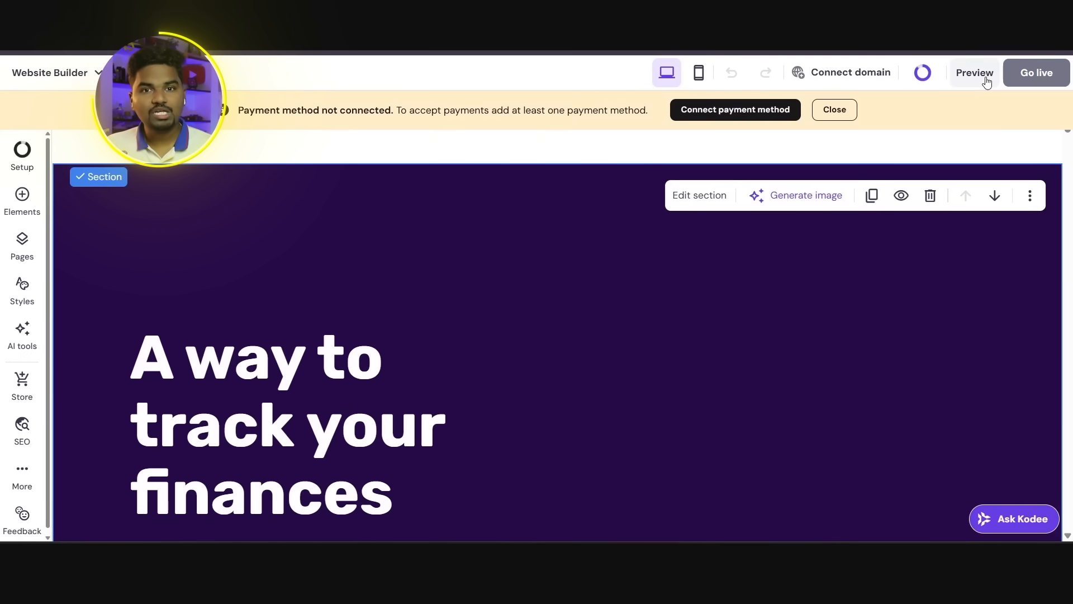
pyautogui.scroll(1, 420, 447)
pyautogui.scroll(-1, 169, 294)
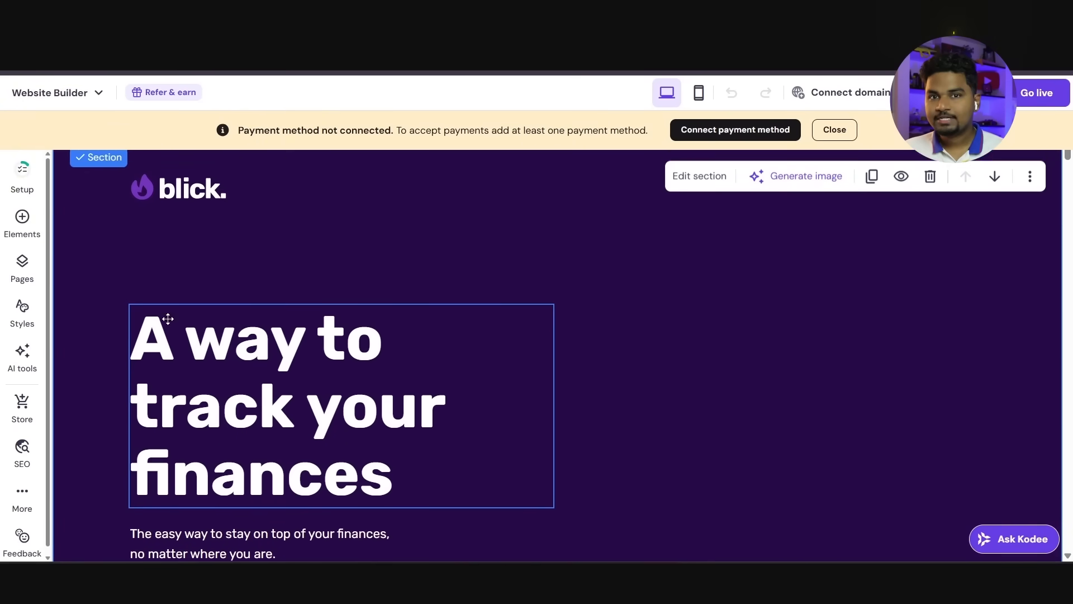
pyautogui.scroll(-1, 459, 330)
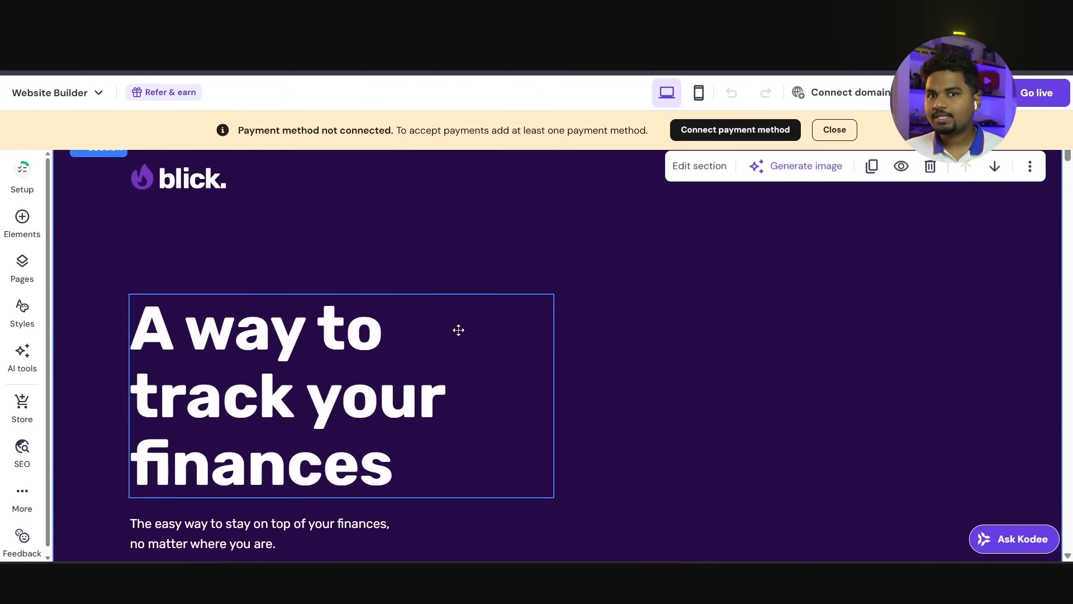
pyautogui.click(833, 131)
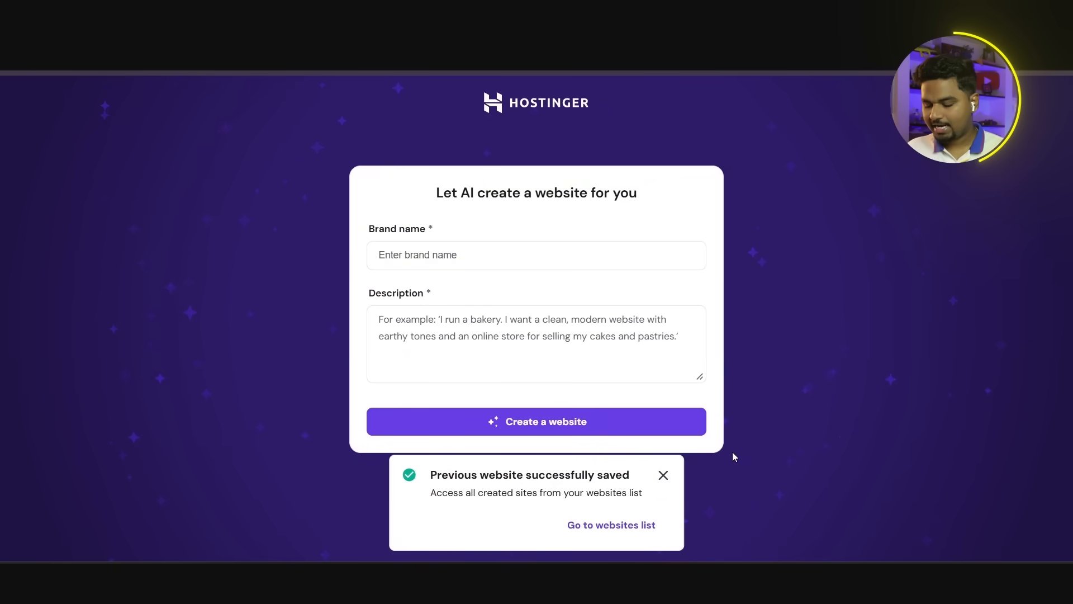
# Step: Fill in the AI website form with the brand name "Hari South Indian fashion" and the brand description copied from ChatGPT
pyautogui.click(664, 475)
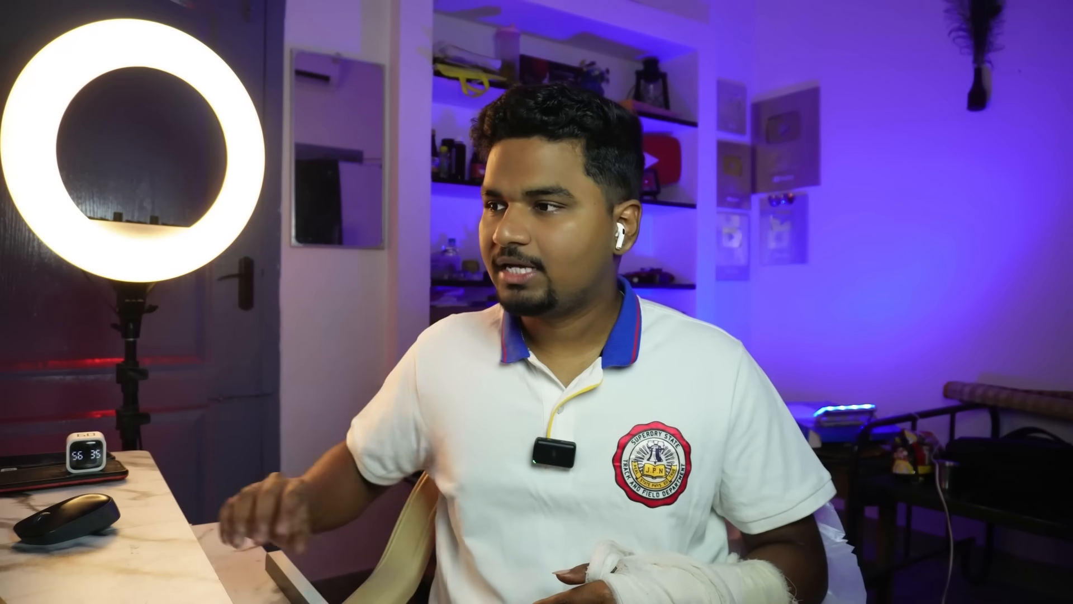
pyautogui.moveTo(543, 113); pyautogui.dragTo(771, 107)
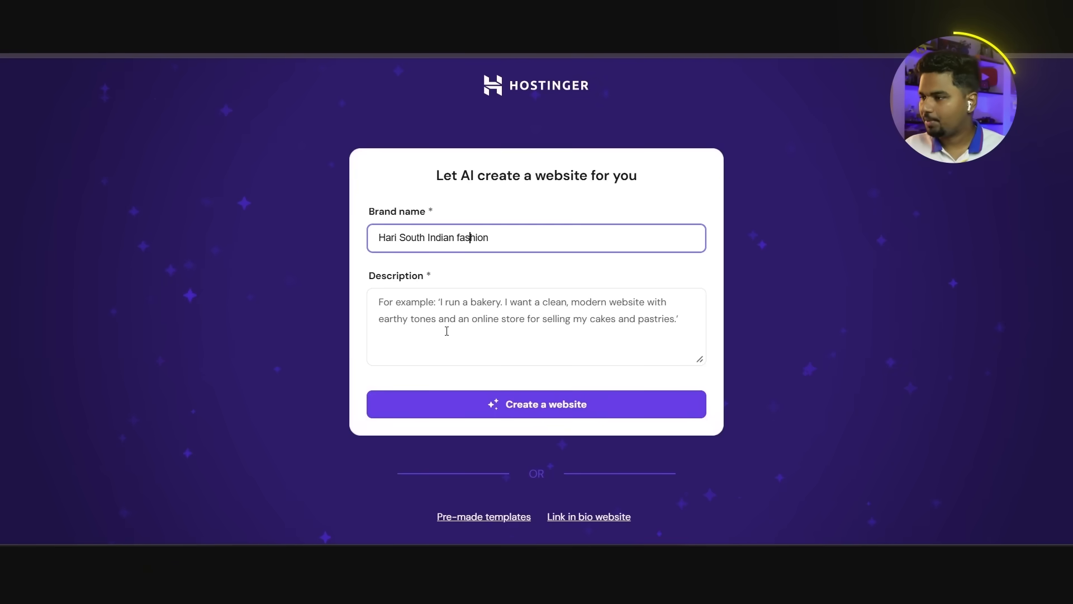
pyautogui.click(409, 305)
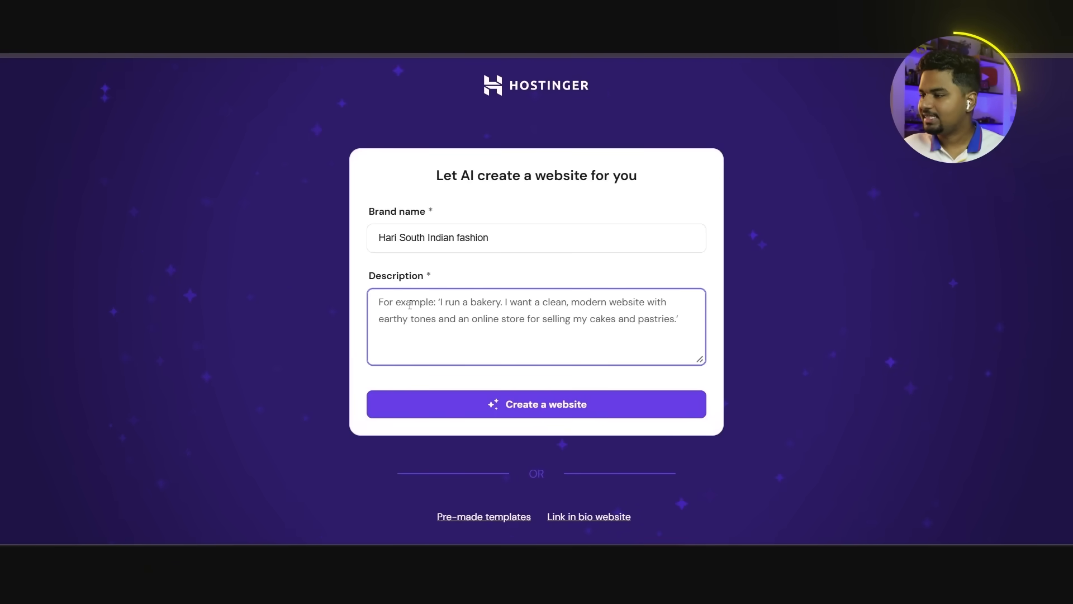
pyautogui.hotkey('ctrl', 'v')
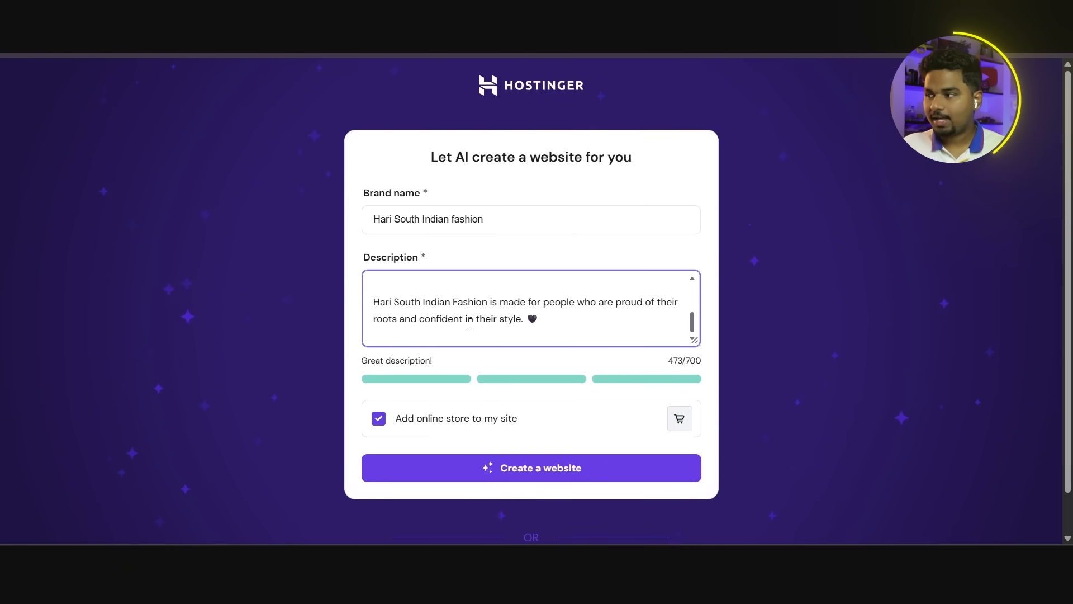
# Step: Review the pasted description and generate the website with the online store option enabled
pyautogui.scroll(5, 470, 323)
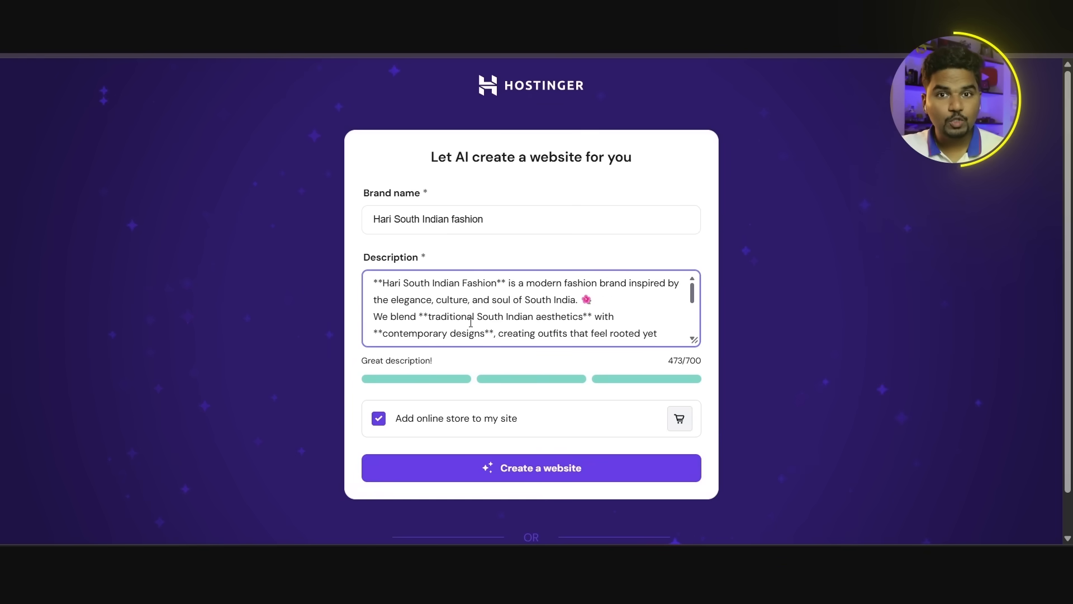
pyautogui.scroll(-6, 471, 322)
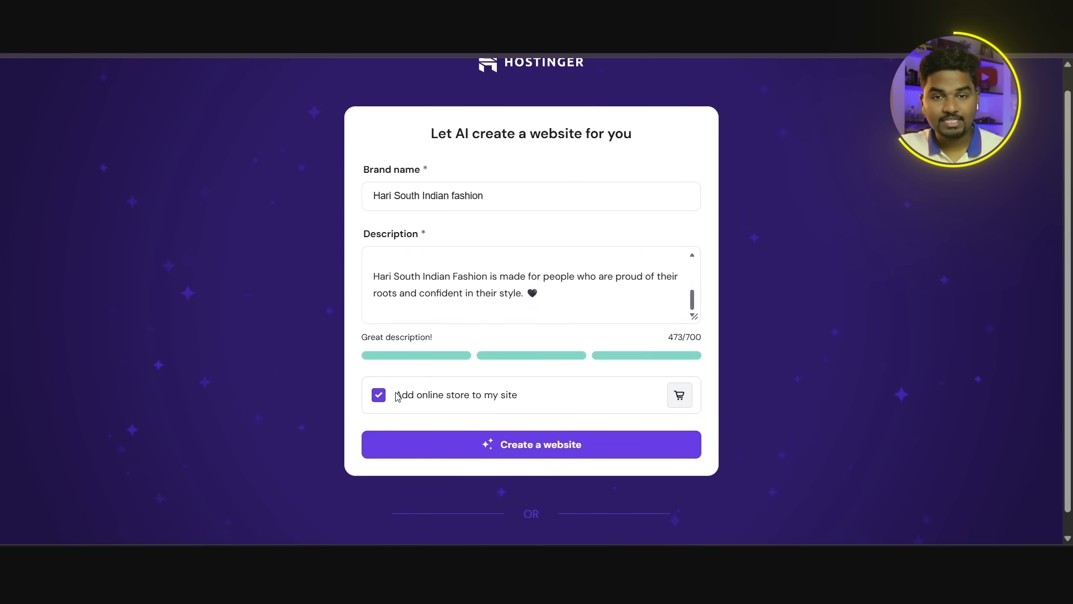
pyautogui.moveTo(396, 396); pyautogui.dragTo(505, 408)
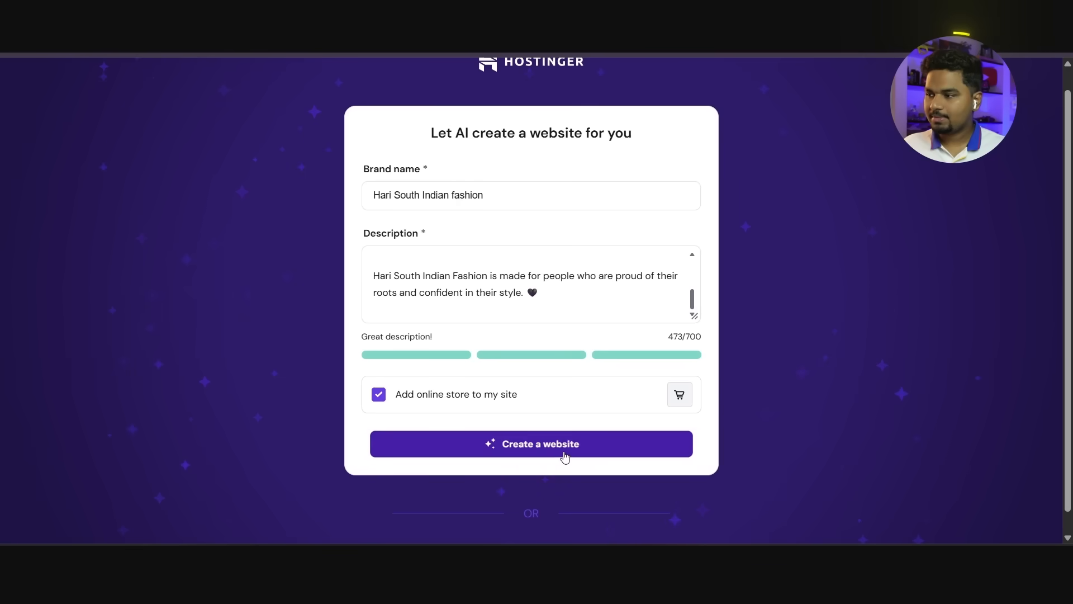
pyautogui.click(564, 455)
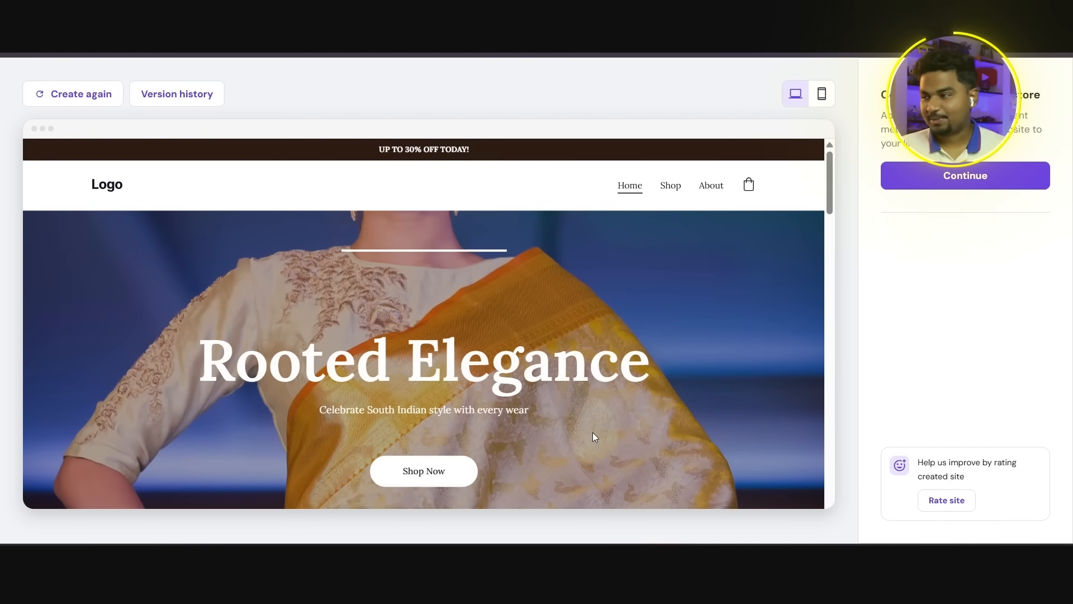
# Step: Examine the generated homepage's product listings, about section and footer, and return to its header
pyautogui.scroll(-15, 594, 437)
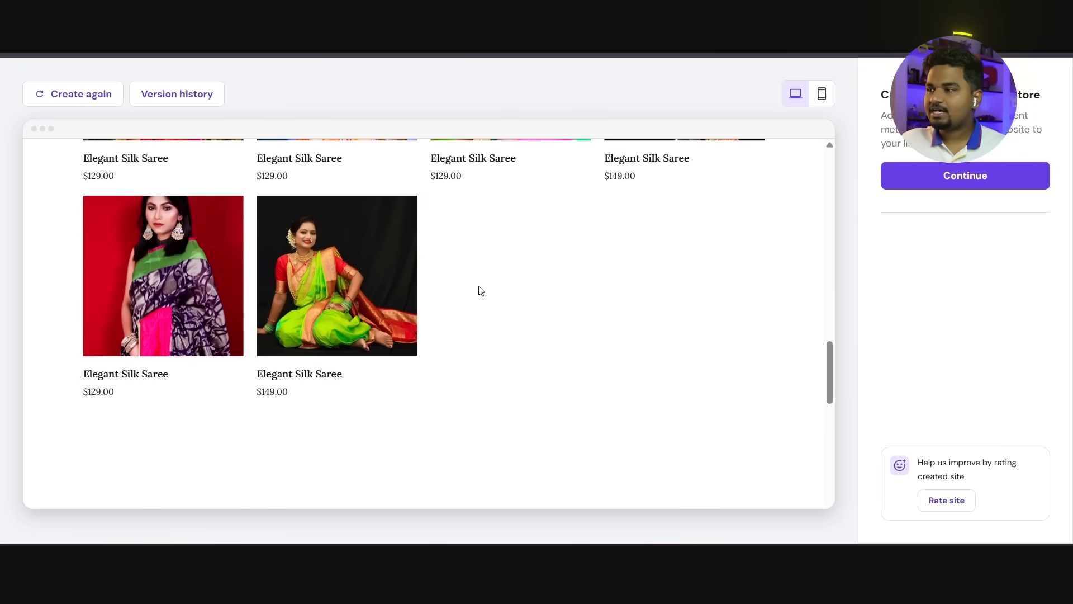
pyautogui.scroll(-6, 336, 333)
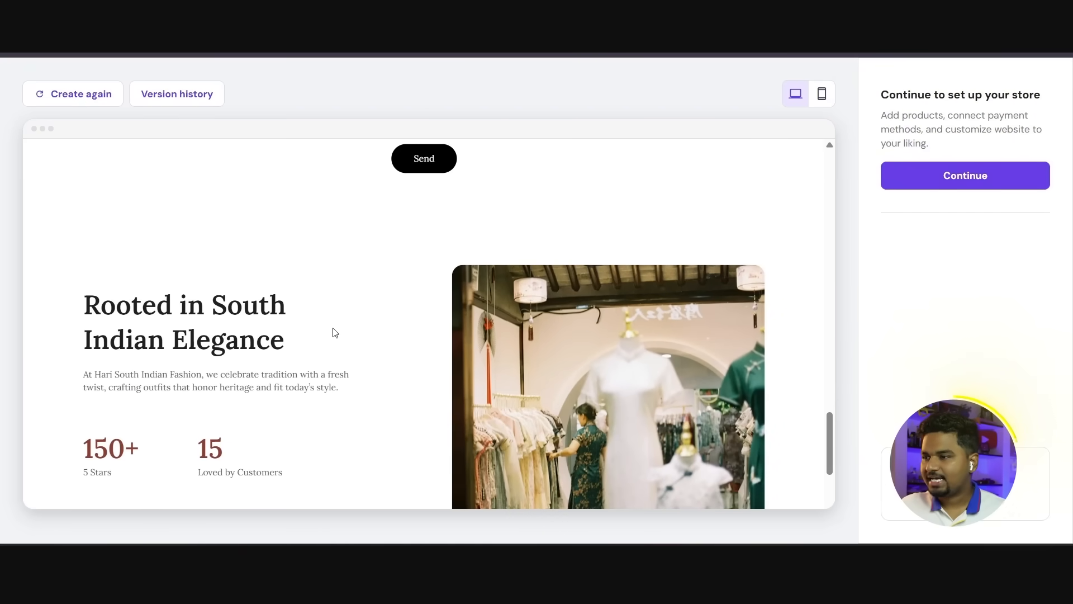
pyautogui.scroll(-5, 377, 305)
pyautogui.scroll(5, 372, 317)
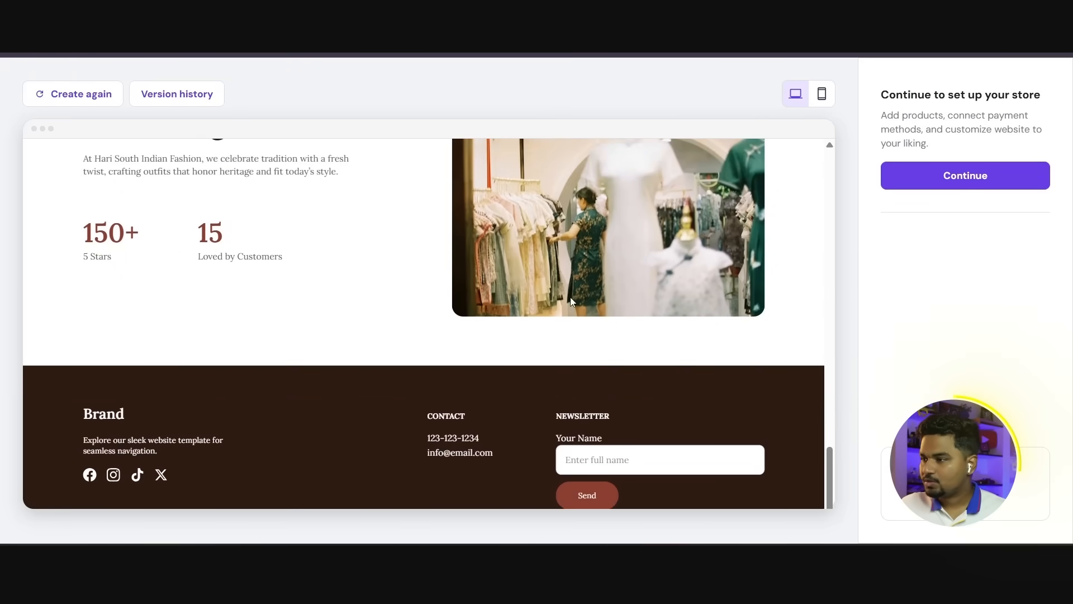
pyautogui.scroll(10, 450, 271)
pyautogui.scroll(-3, 447, 318)
pyautogui.scroll(10, 380, 313)
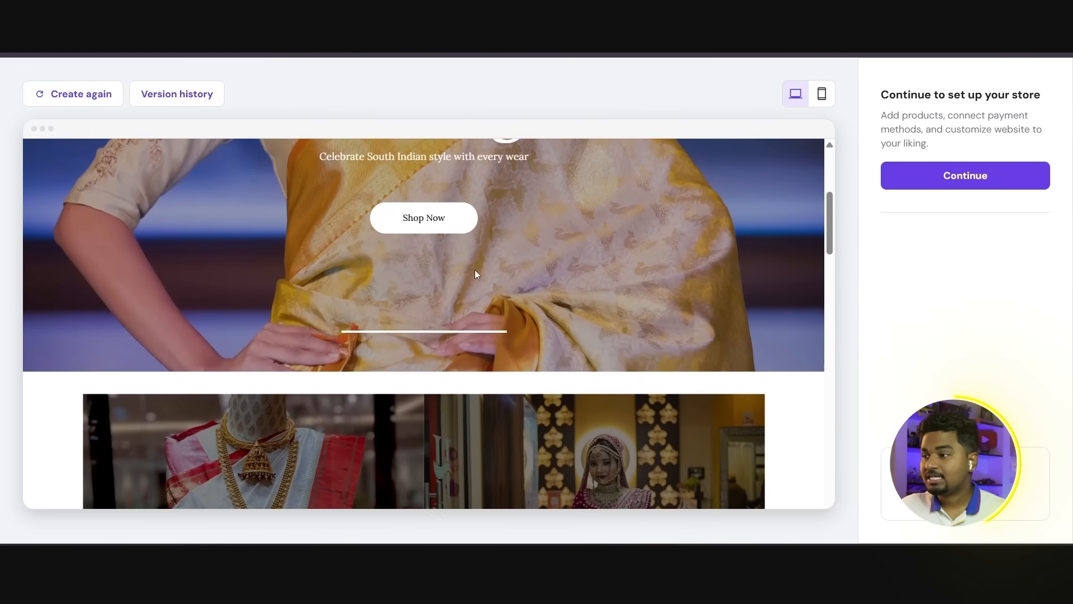
pyautogui.scroll(2, 271, 248)
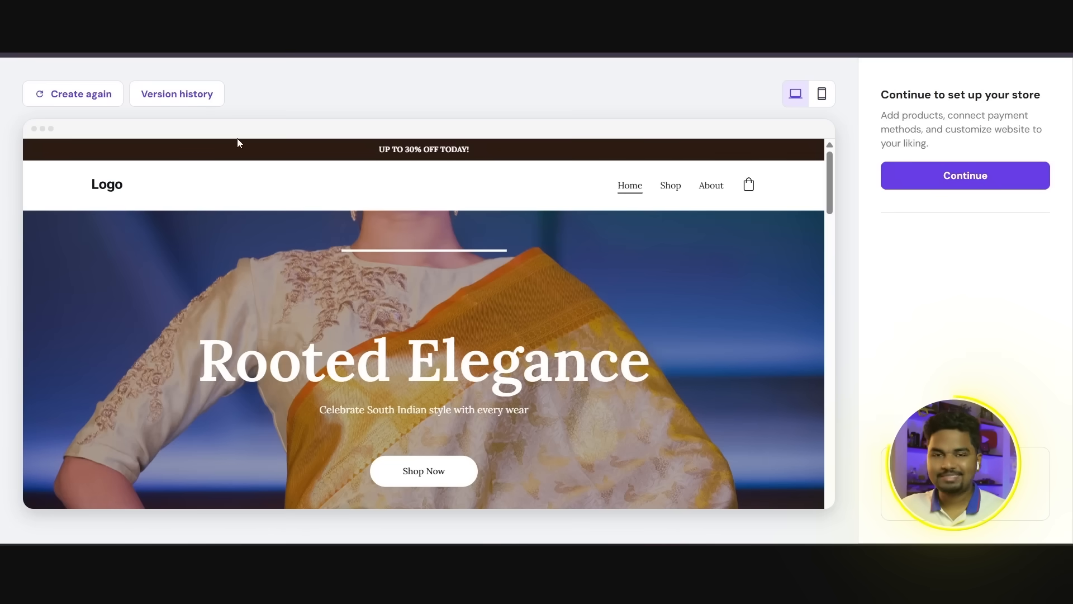
# Step: Generate another website version using the same brand name, description and online store option
pyautogui.click(83, 97)
pyautogui.scroll(-5, 437, 293)
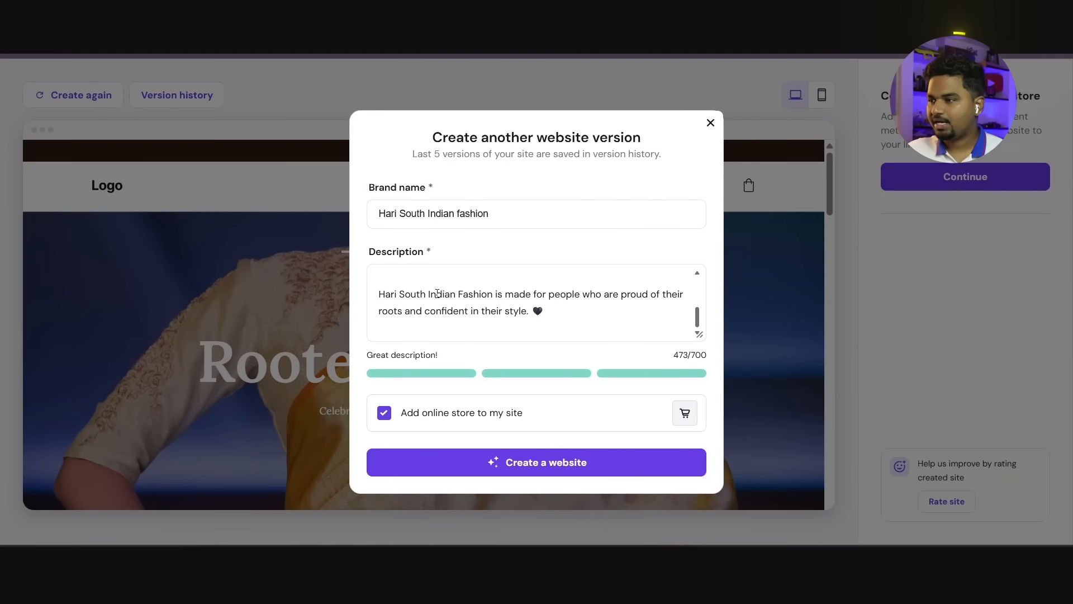
pyautogui.moveTo(543, 314); pyautogui.dragTo(379, 276)
pyautogui.scroll(-1, 475, 296)
pyautogui.click(513, 302)
pyautogui.scroll(-3, 510, 318)
pyautogui.scroll(6, 484, 311)
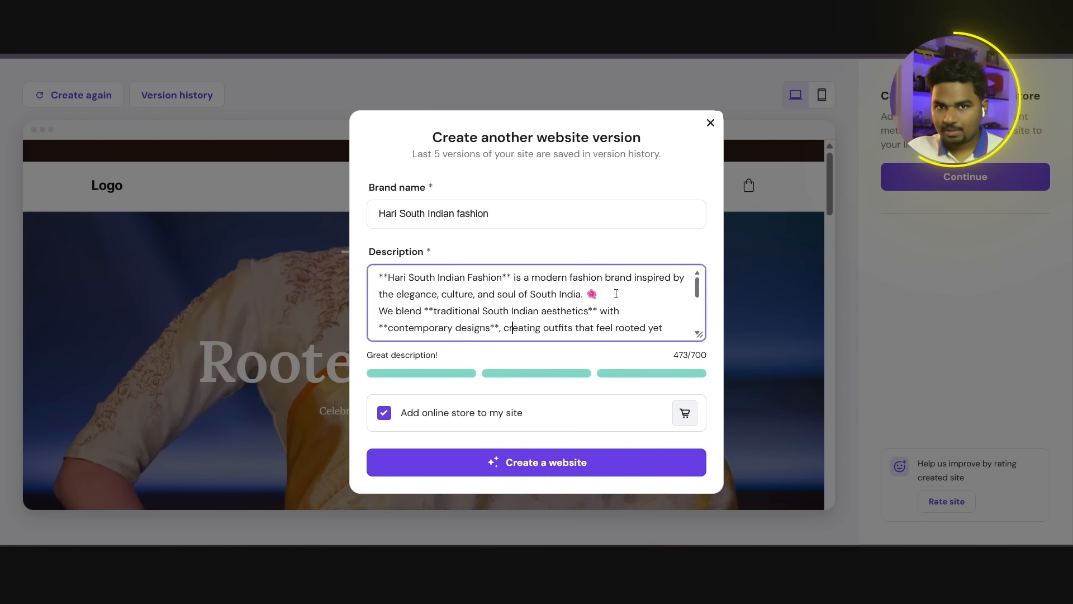
pyautogui.click(548, 465)
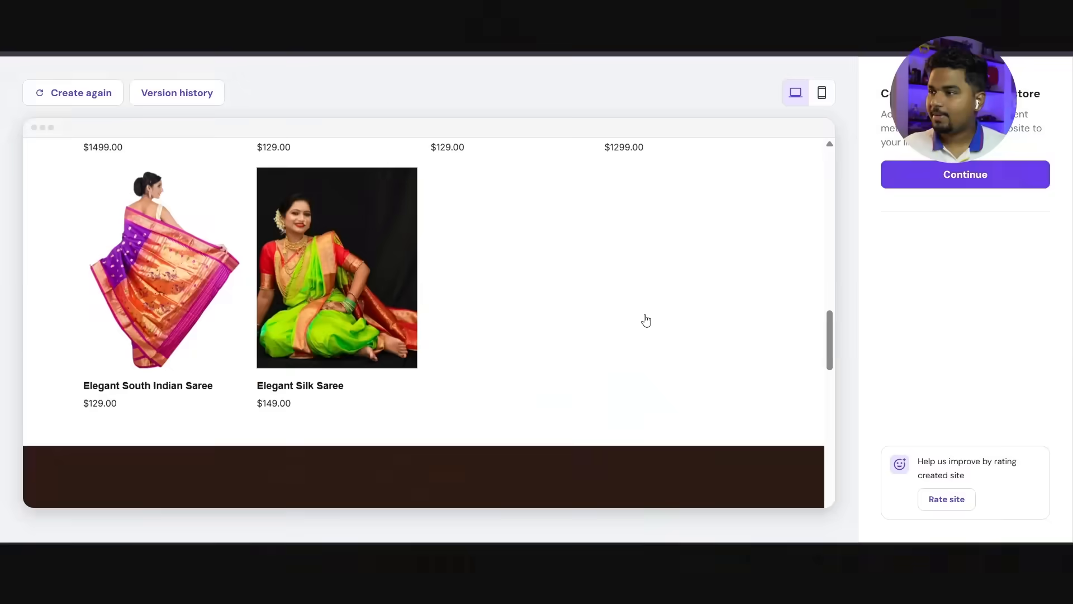
# Step: Look through the second version's signup form, gallery and header, and check the list of saved versions
pyautogui.scroll(-1, 646, 320)
pyautogui.scroll(-8, 646, 319)
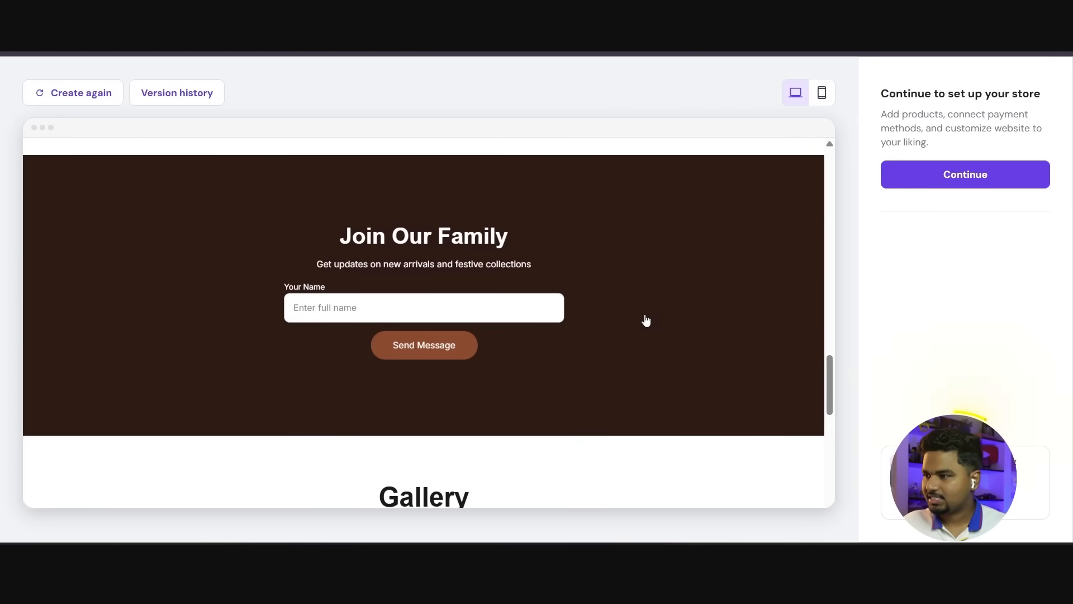
pyautogui.scroll(-8, 646, 319)
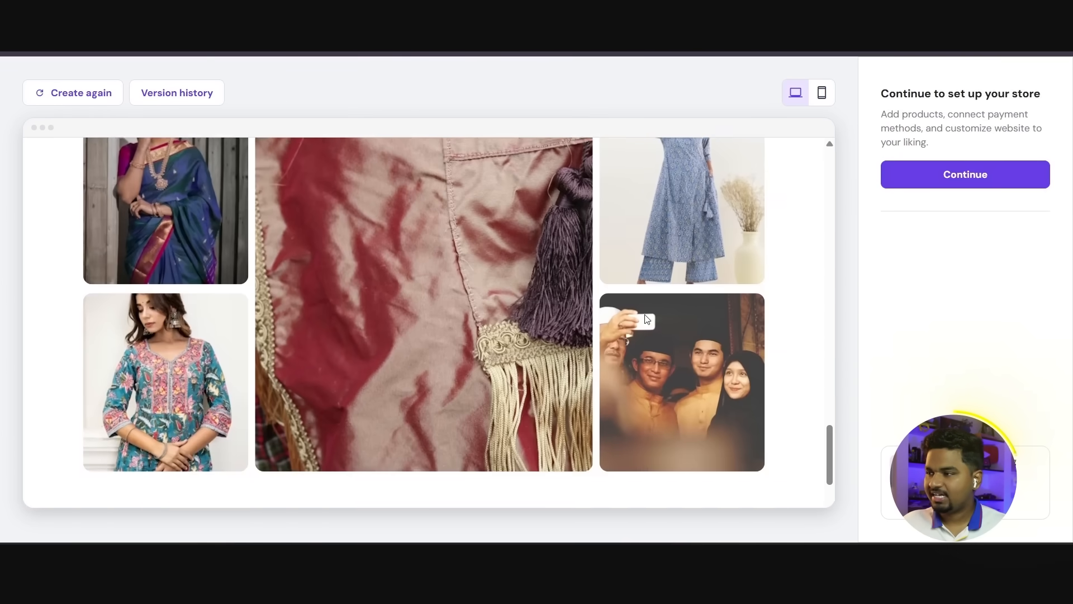
pyautogui.scroll(10, 645, 316)
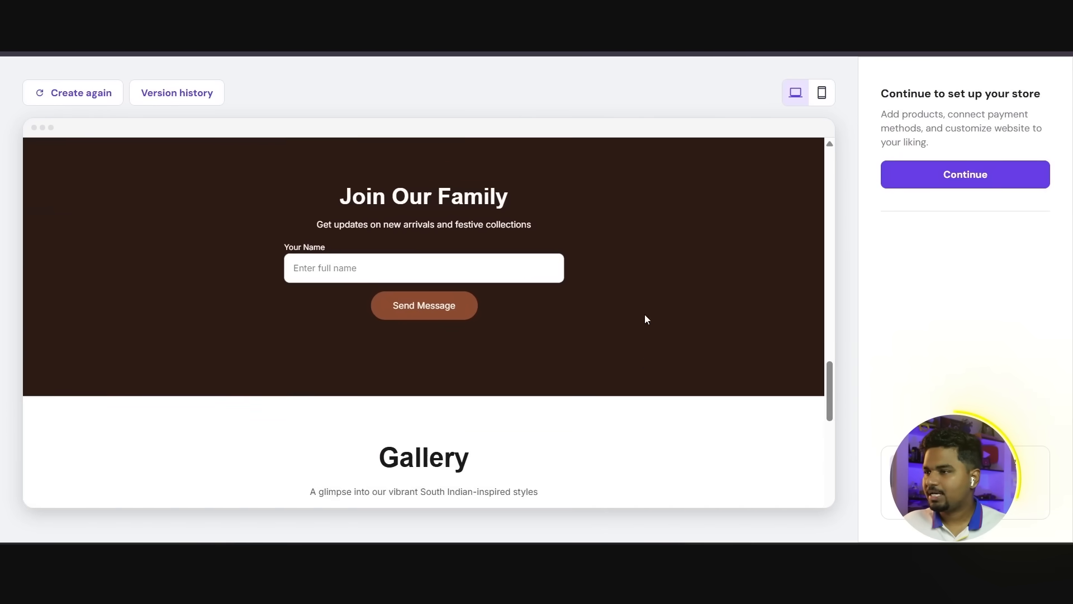
pyautogui.moveTo(832, 368); pyautogui.dragTo(838, 128)
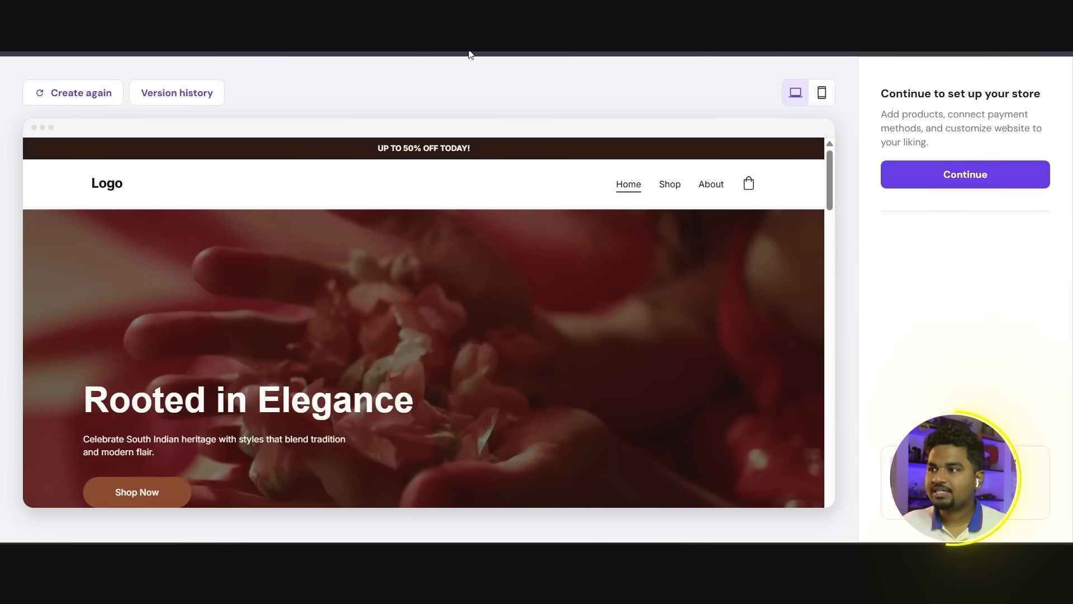
pyautogui.click(190, 94)
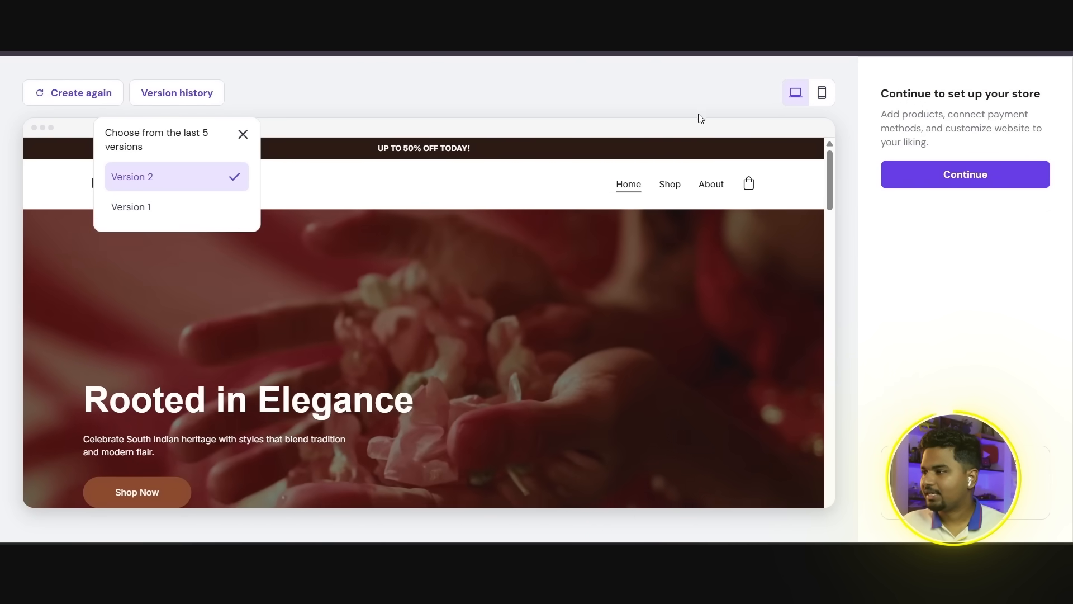
pyautogui.click(697, 106)
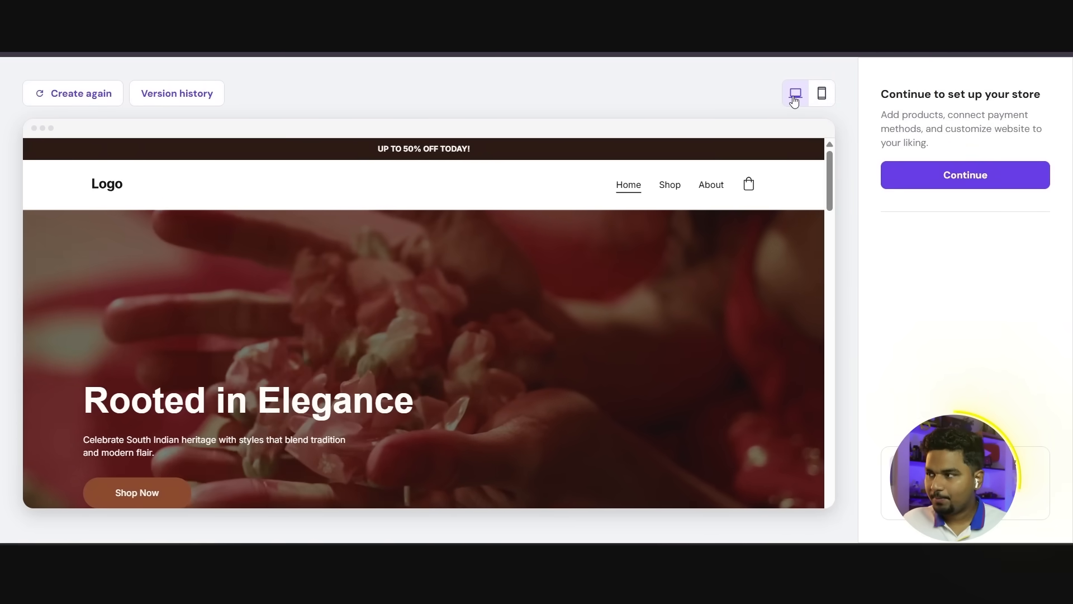
# Step: Switch the site preview to mobile view and examine the page layout down to the gallery
pyautogui.scroll(-2, 692, 215)
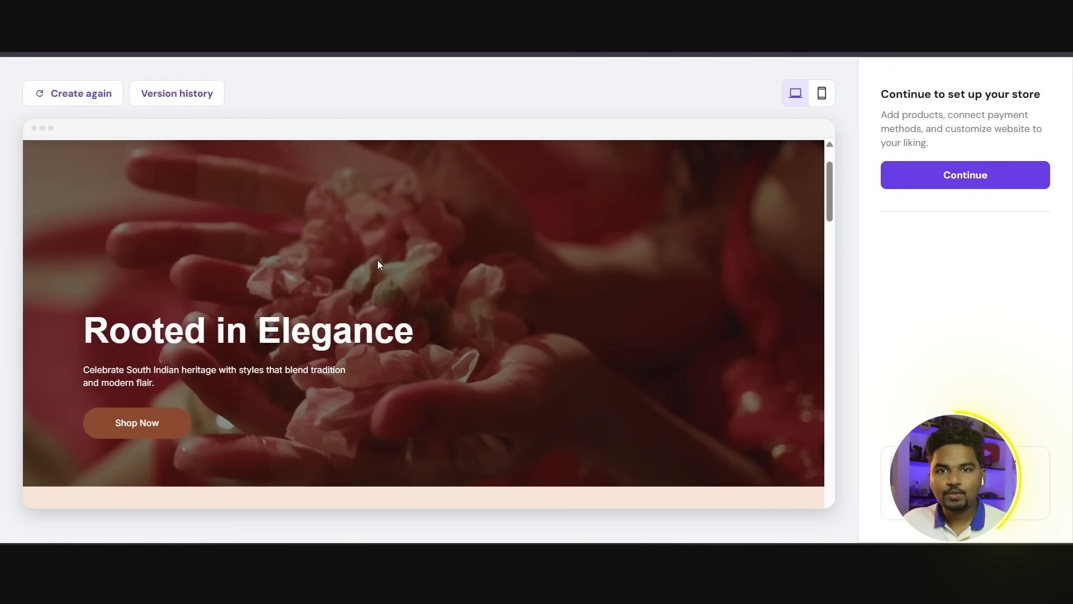
pyautogui.scroll(1, 378, 264)
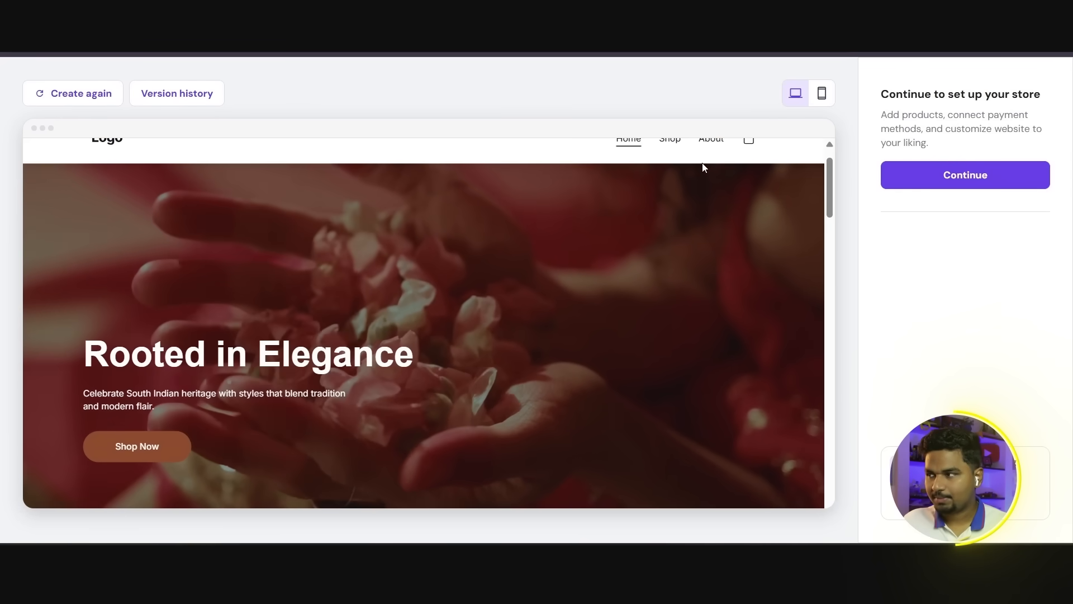
pyautogui.click(822, 95)
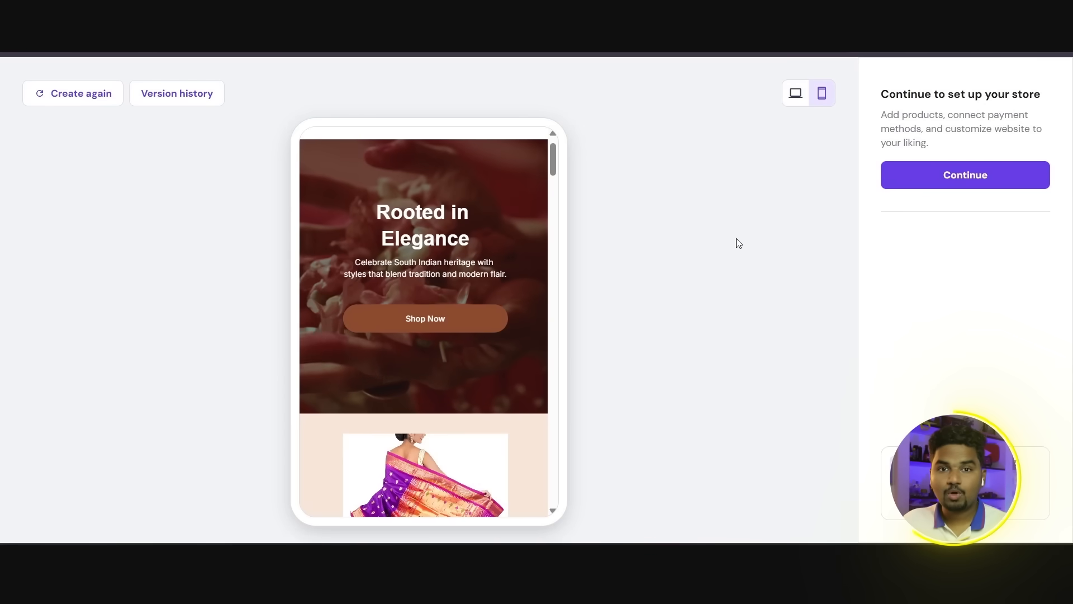
pyautogui.scroll(-5, 508, 252)
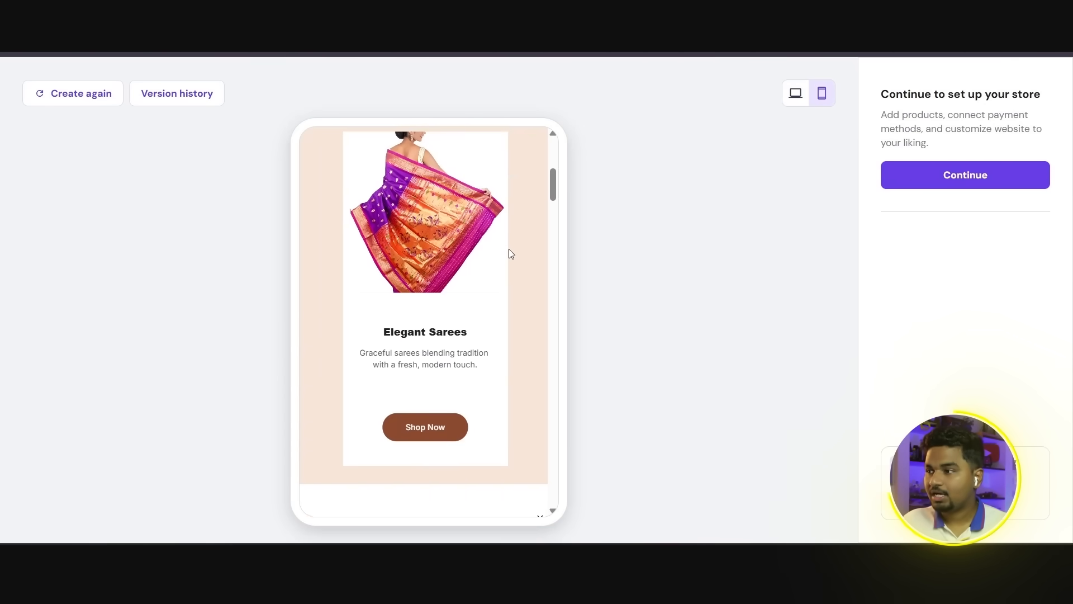
pyautogui.scroll(-10, 510, 254)
pyautogui.scroll(-10, 509, 255)
pyautogui.scroll(-10, 509, 255)
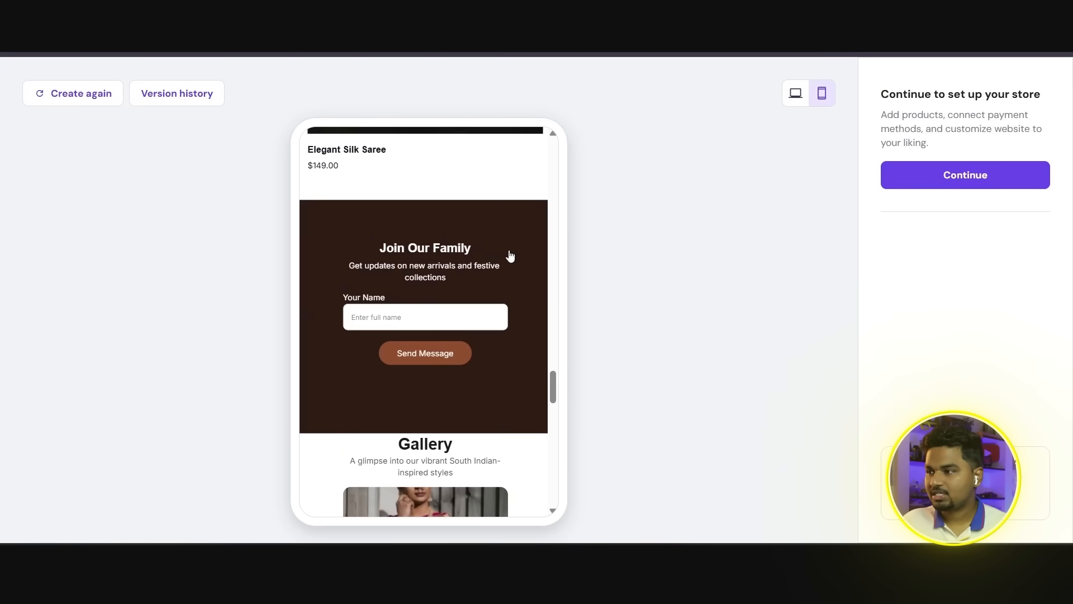
# Step: Check the rest of the mobile preview and continue to the store setup
pyautogui.scroll(-10, 509, 255)
pyautogui.scroll(-6, 511, 255)
pyautogui.moveTo(559, 458); pyautogui.dragTo(585, 165)
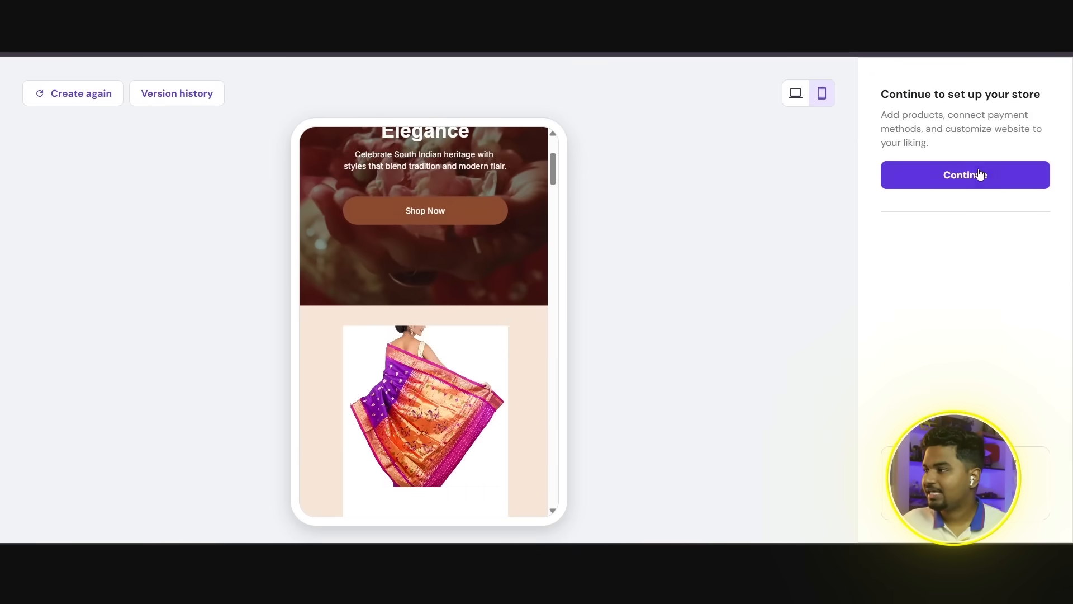
pyautogui.click(968, 182)
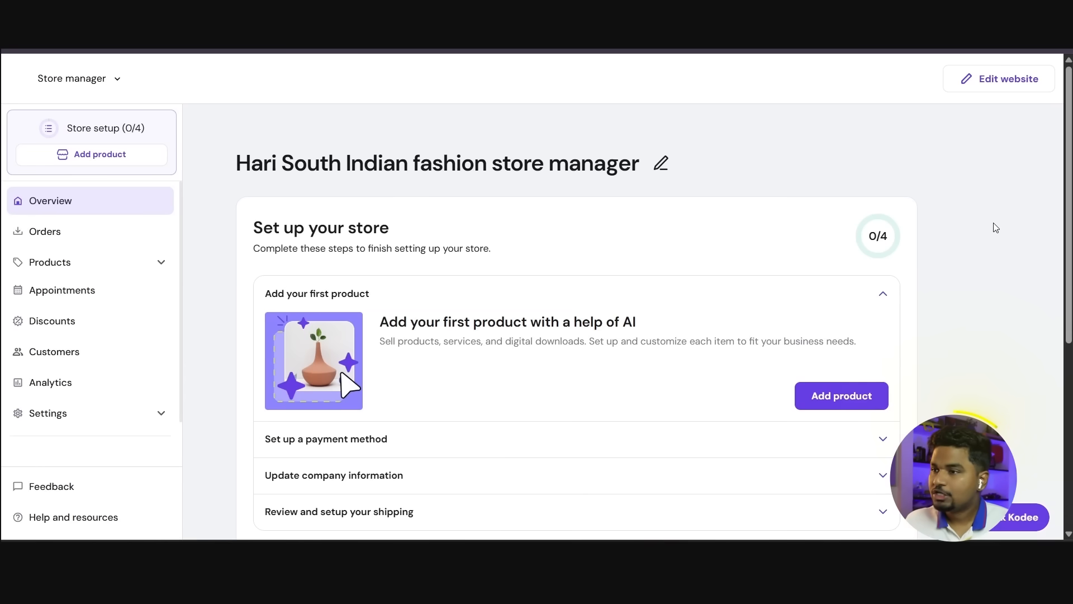
# Step: Look over the store manager's setup checklist and guidance articles, and open the website for editing
pyautogui.moveTo(224, 165); pyautogui.dragTo(595, 157)
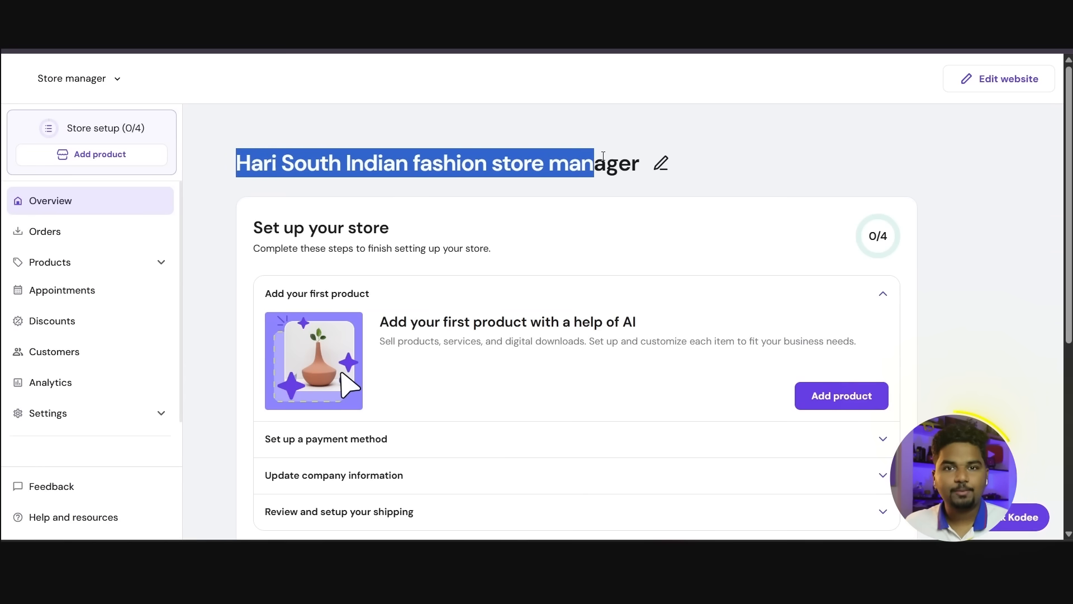
pyautogui.click(800, 167)
pyautogui.scroll(-5, 749, 211)
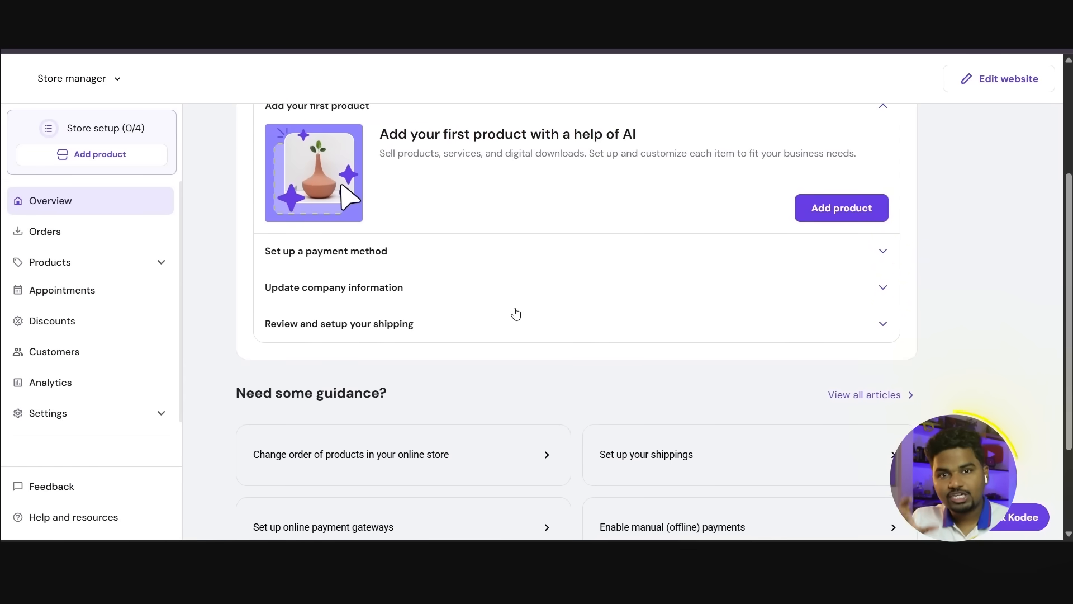
pyautogui.scroll(5, 886, 262)
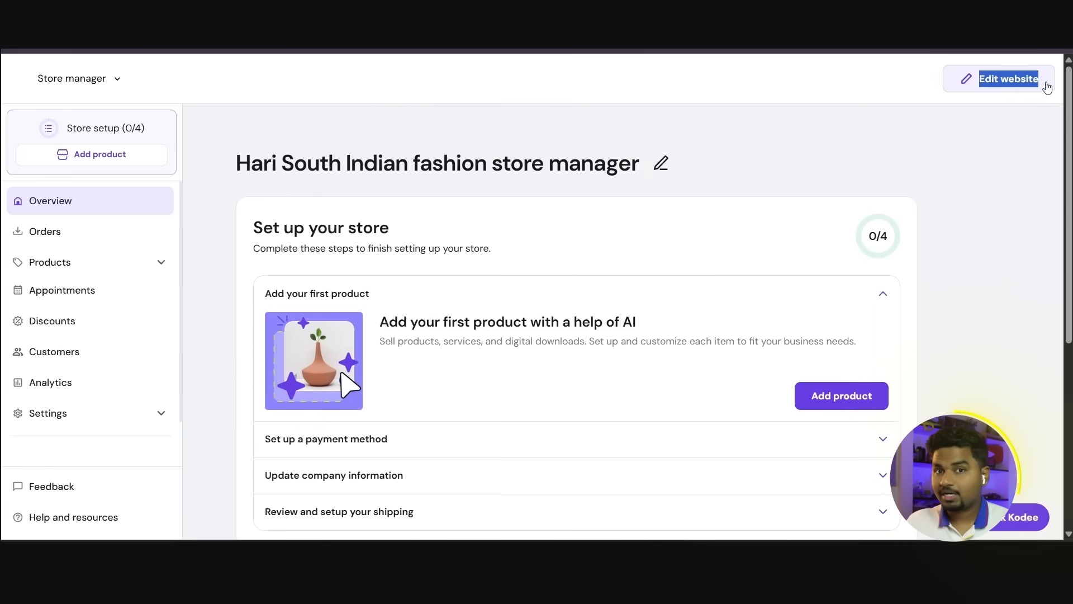
pyautogui.click(996, 83)
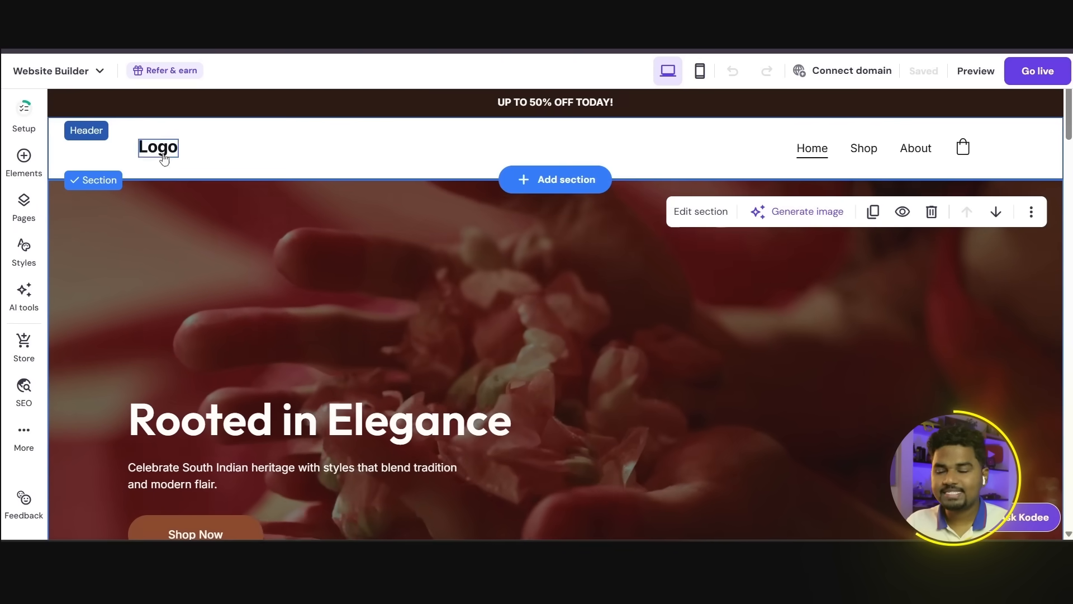
pyautogui.click(144, 153)
pyautogui.click(155, 151)
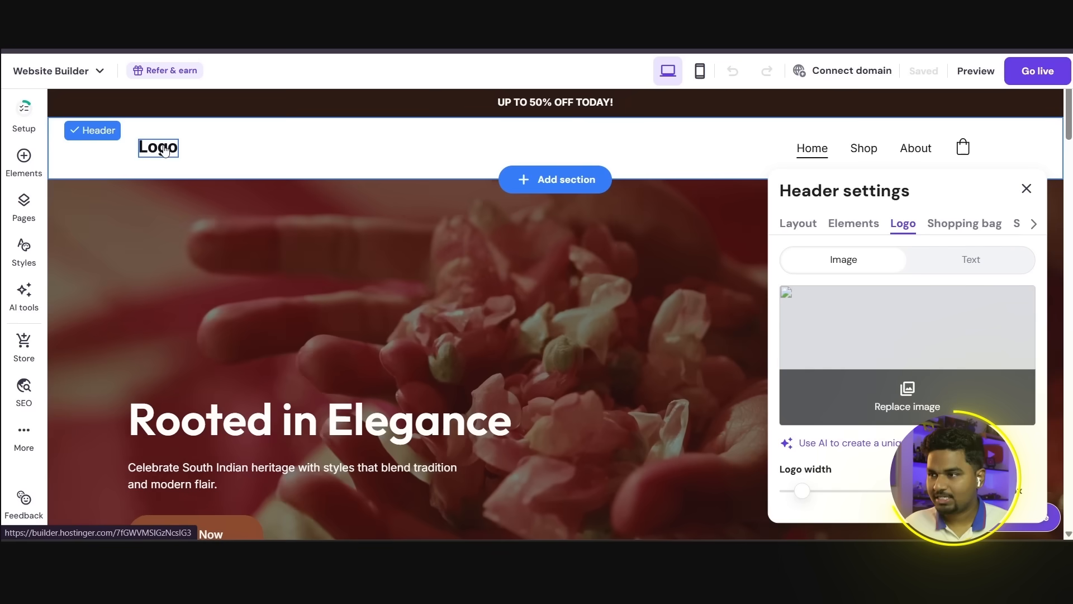
pyautogui.click(269, 153)
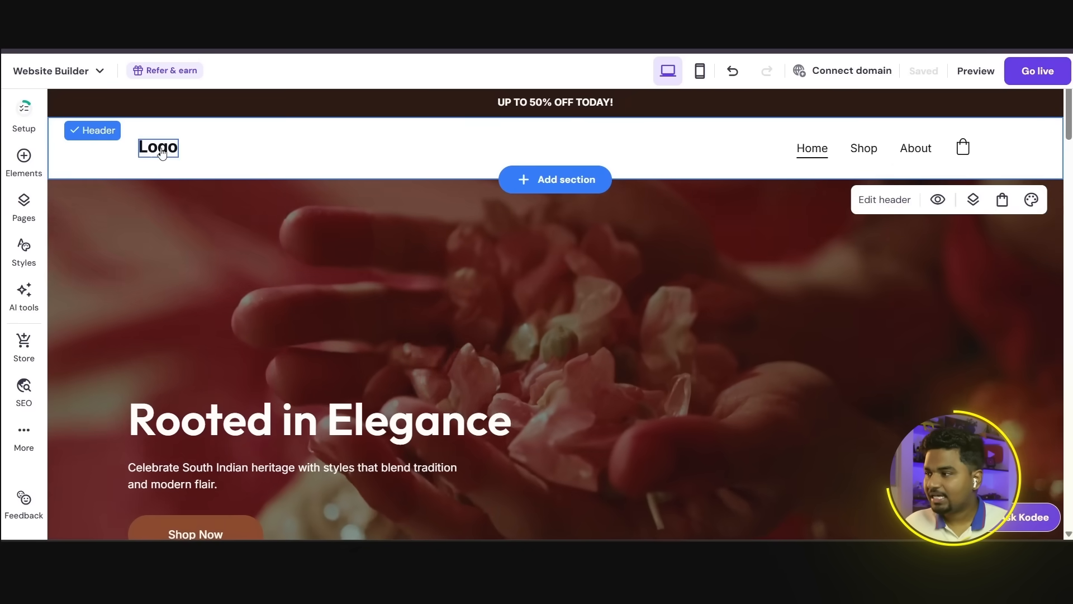
pyautogui.click(175, 152)
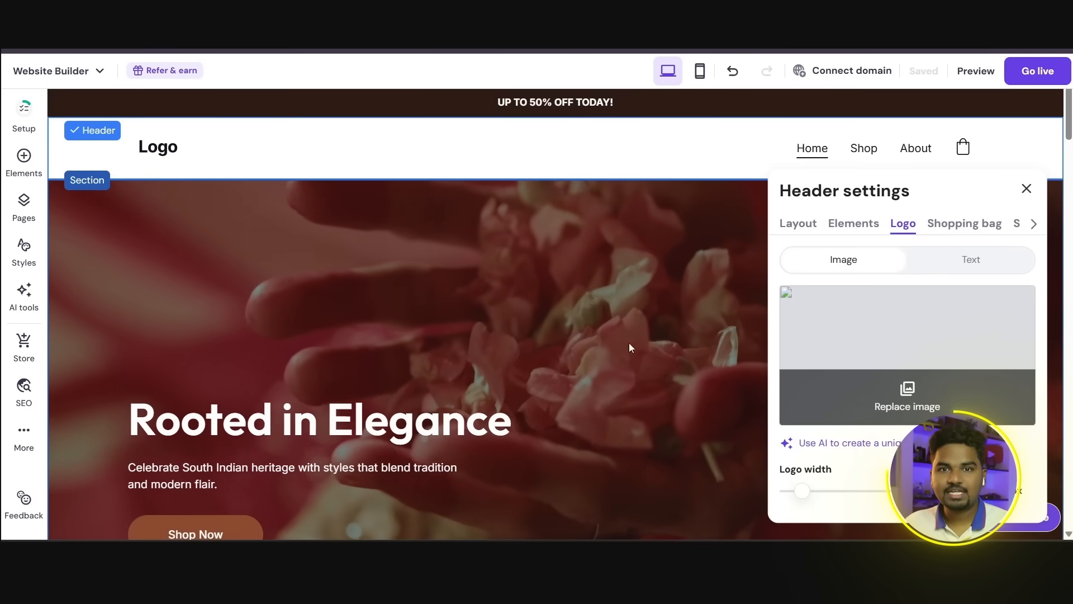
pyautogui.click(448, 308)
pyautogui.scroll(-1, 420, 262)
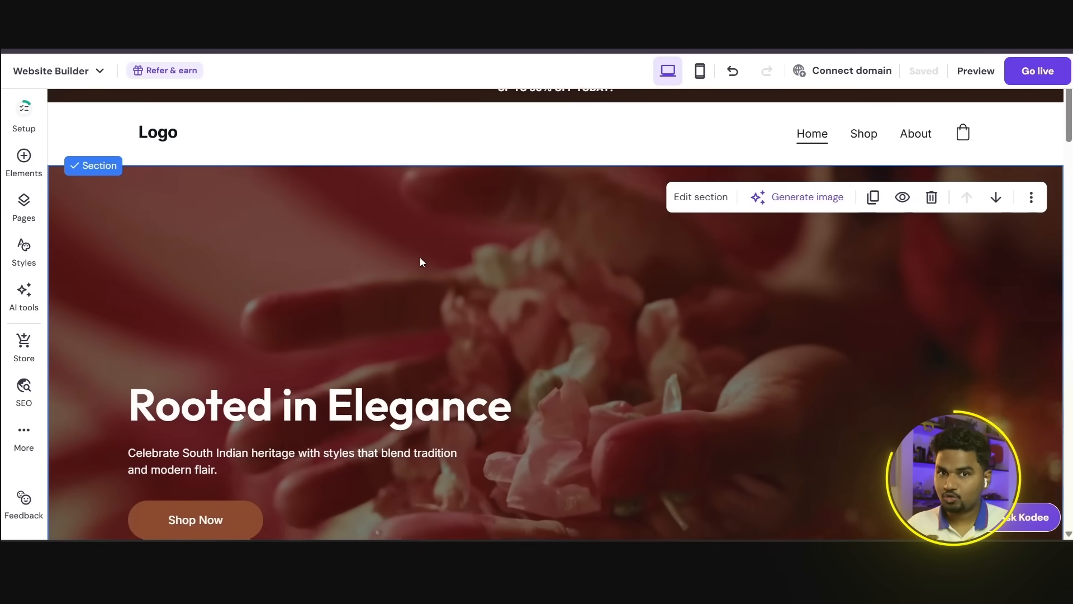
pyautogui.scroll(-4, 420, 263)
pyautogui.scroll(4, 421, 262)
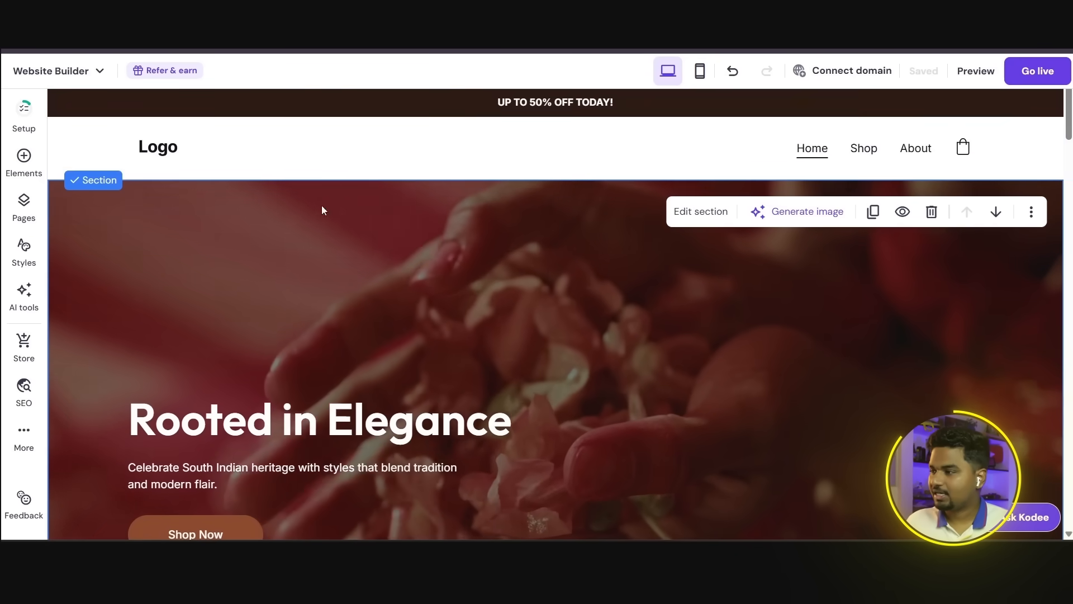
# Step: Replace the header's placeholder logo with the uploaded image file "web big" and close the header settings
pyautogui.click(159, 150)
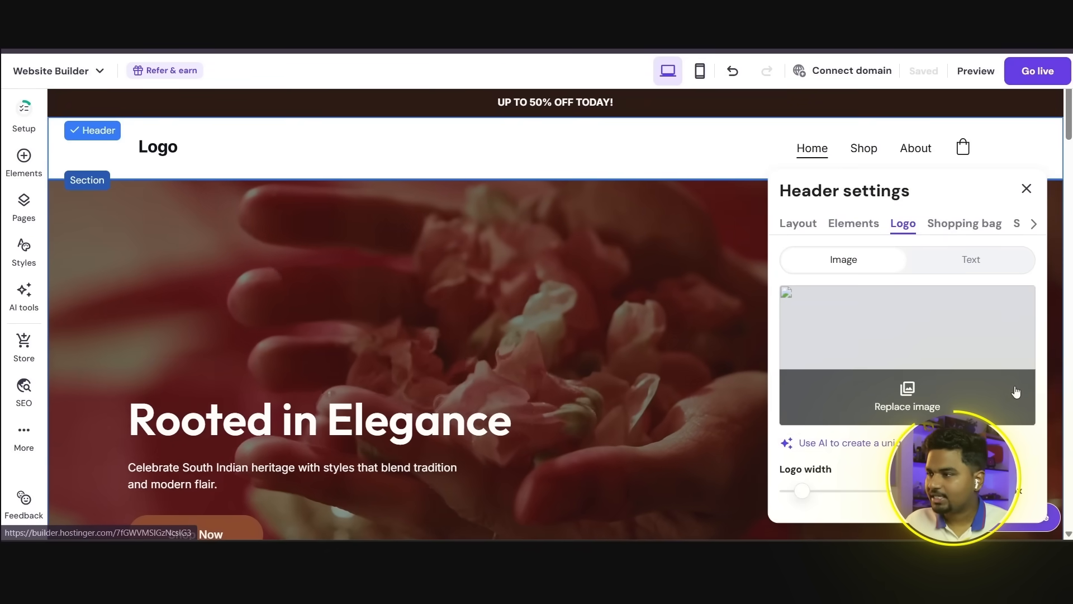
pyautogui.click(908, 390)
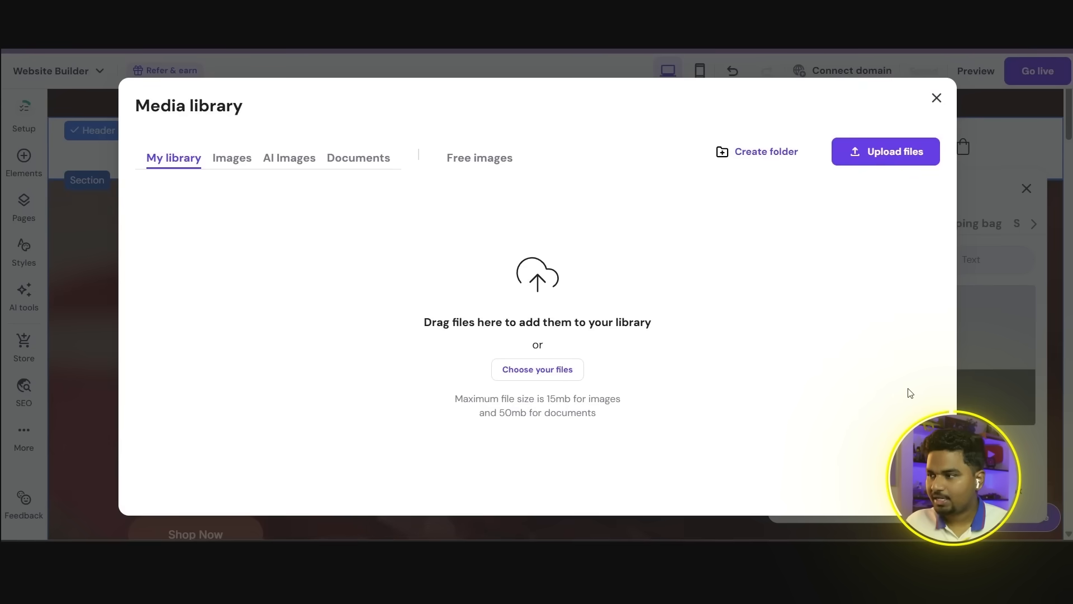
pyautogui.click(553, 331)
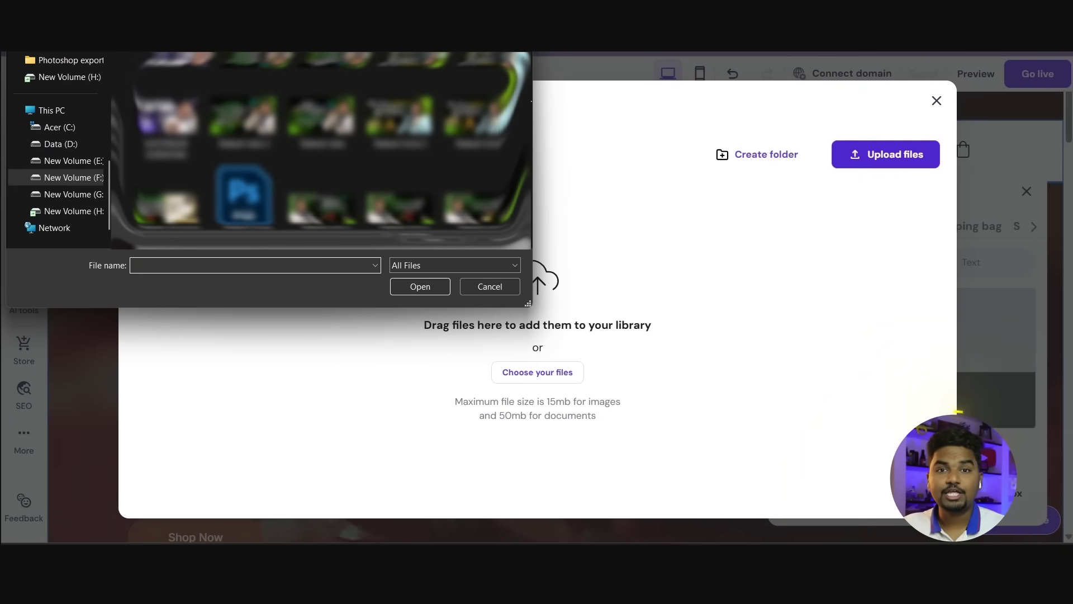
pyautogui.moveTo(531, 120); pyautogui.dragTo(528, 176)
pyautogui.scroll(-10, 338, 161)
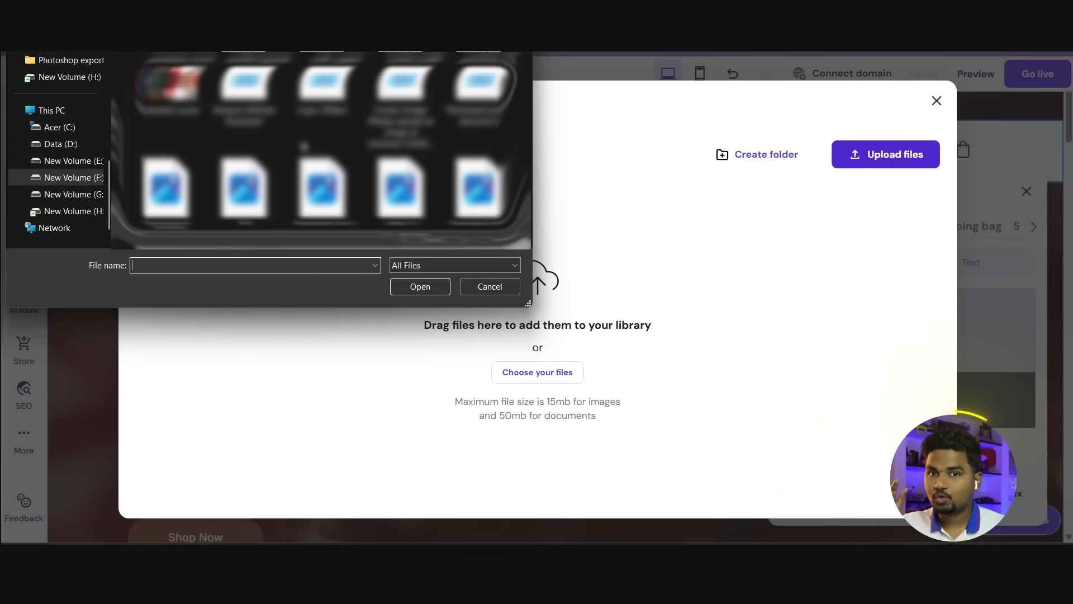
pyautogui.scroll(-3, 313, 143)
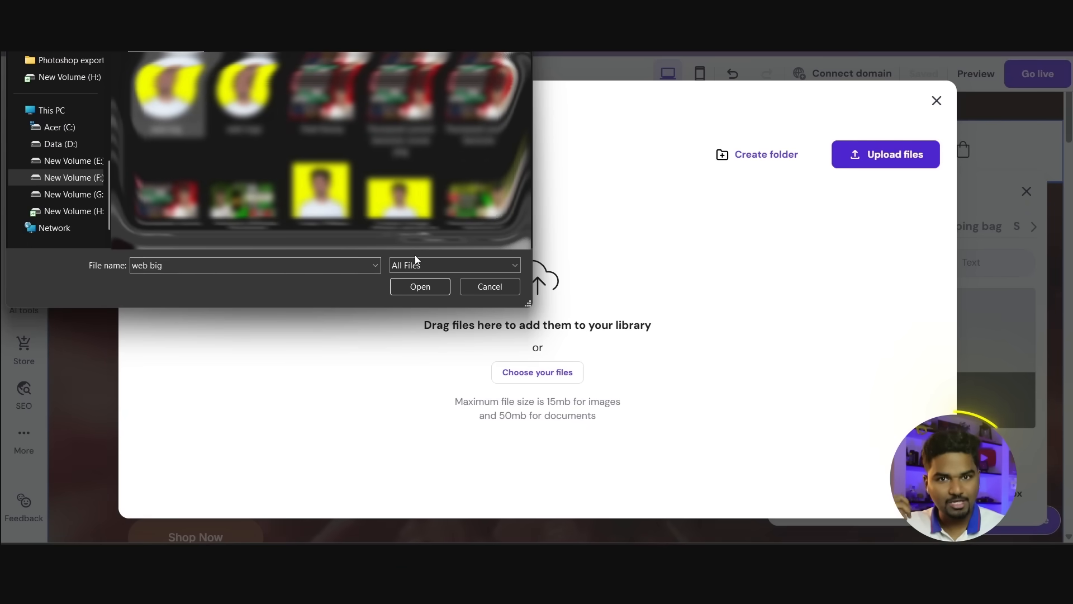
pyautogui.click(419, 287)
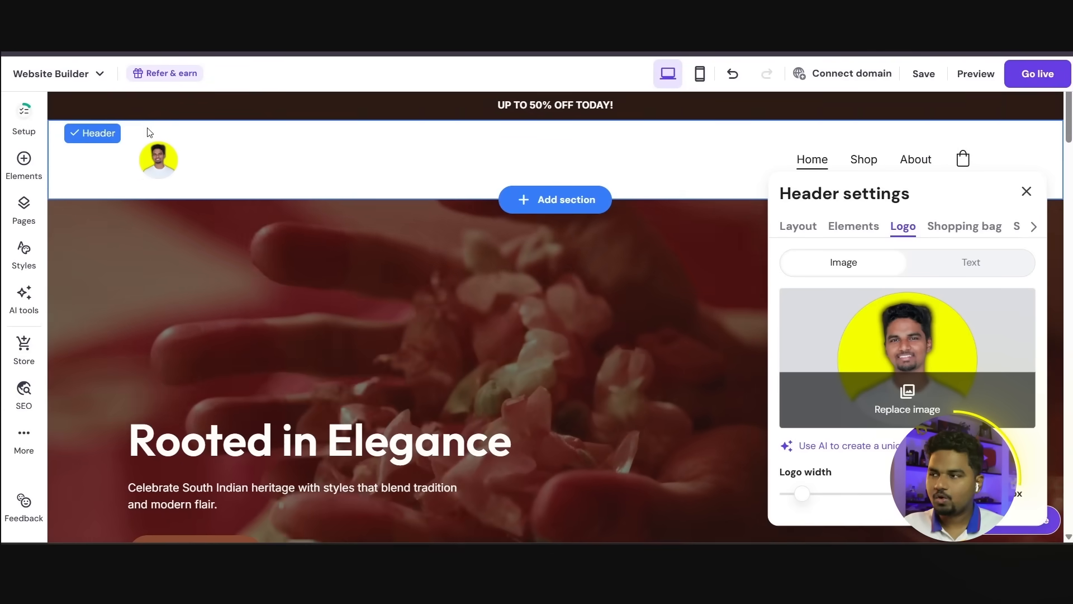
pyautogui.click(1026, 191)
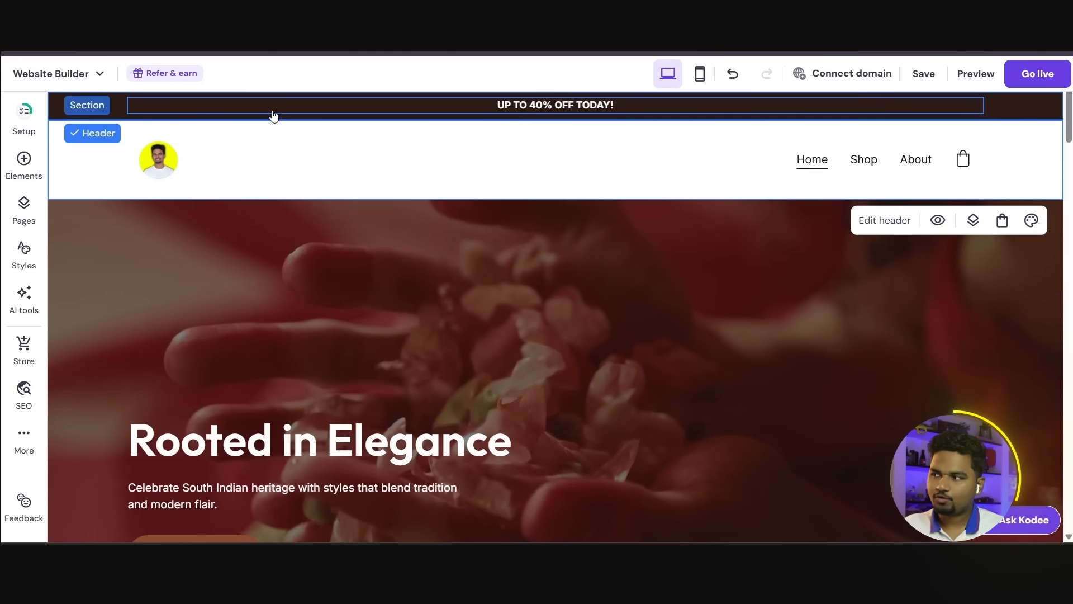
# Step: Change the announcement bar's text to "UP TO 40% OFF TODAY!" and delete the bar from the page
pyautogui.click(274, 114)
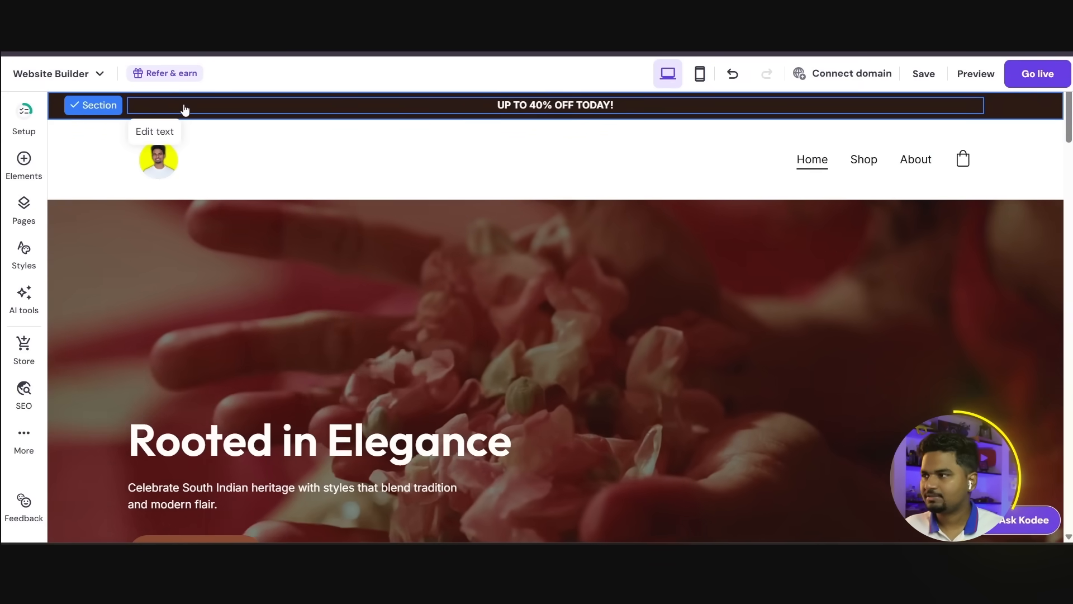
pyautogui.click(98, 104)
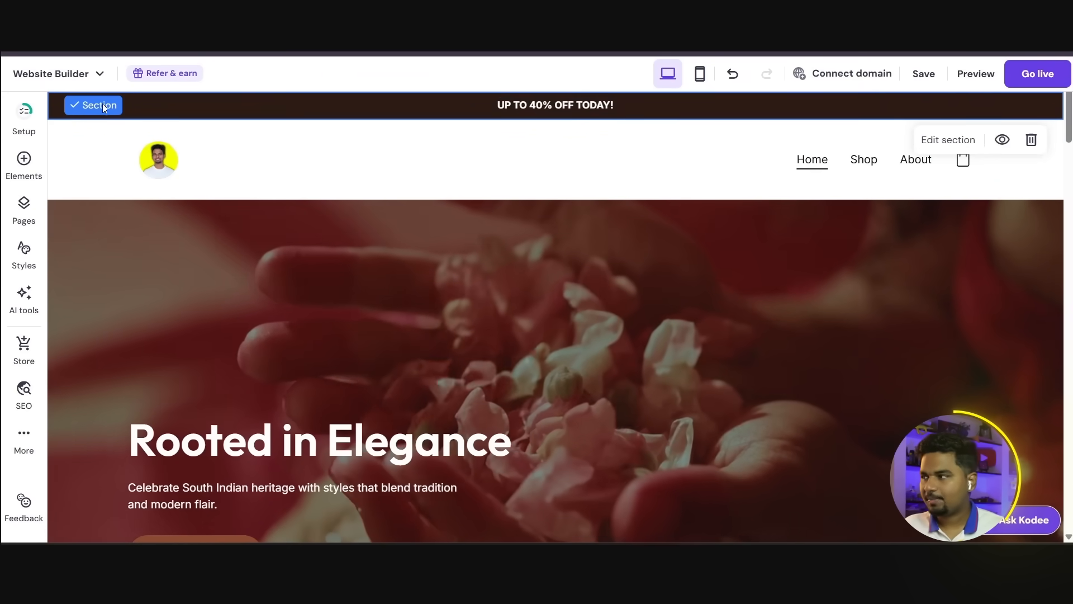
pyautogui.click(1031, 139)
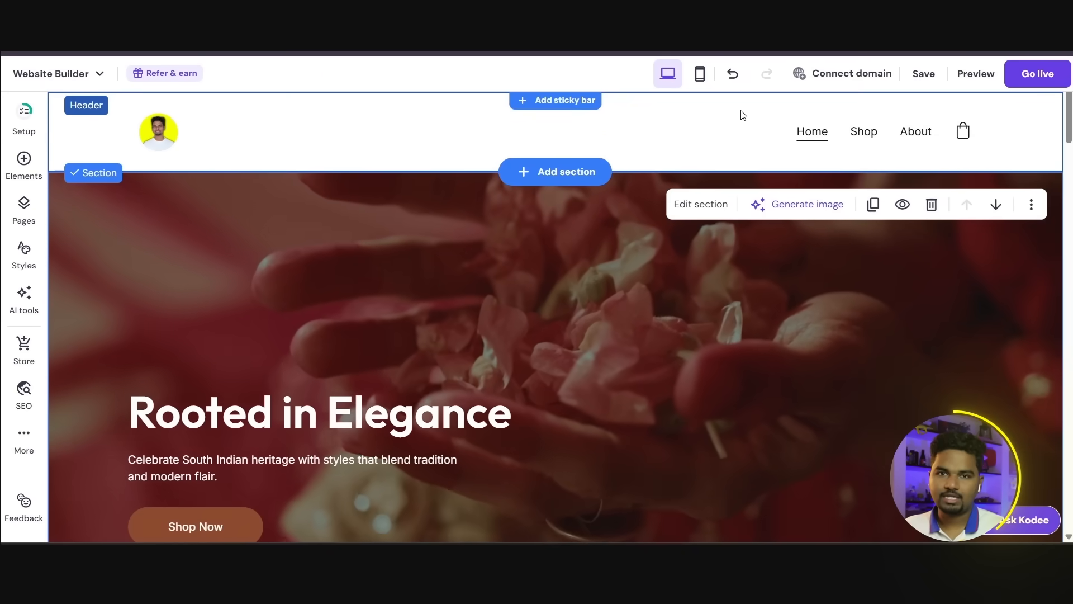
# Step: Replace the Elegant Sarees section's image with an uploaded photo of a woman in a silk saree with gold jewellery
pyautogui.scroll(-9, 699, 204)
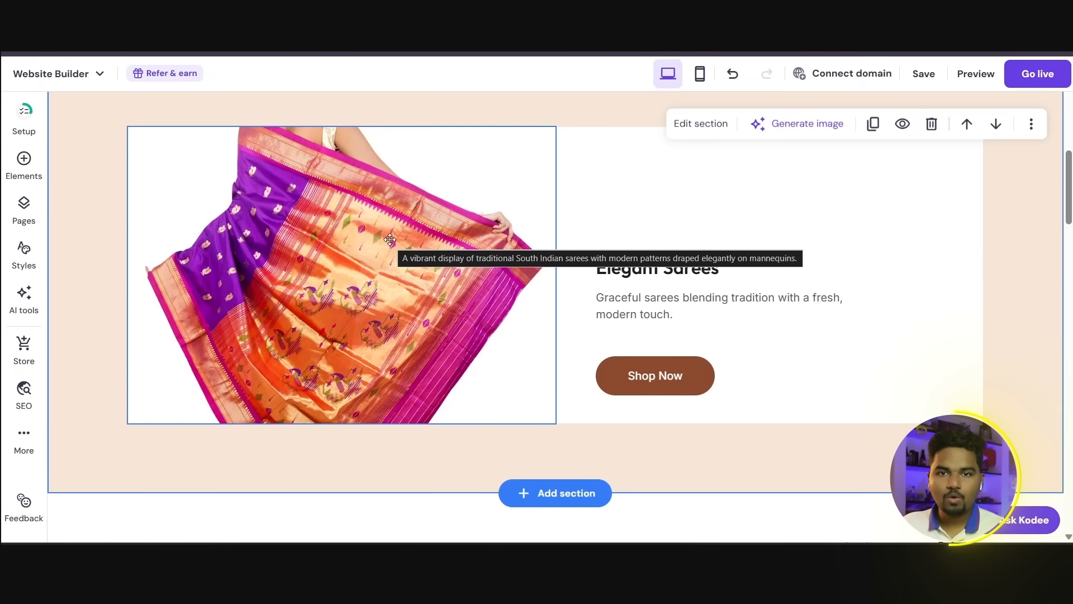
pyautogui.scroll(-10, 322, 316)
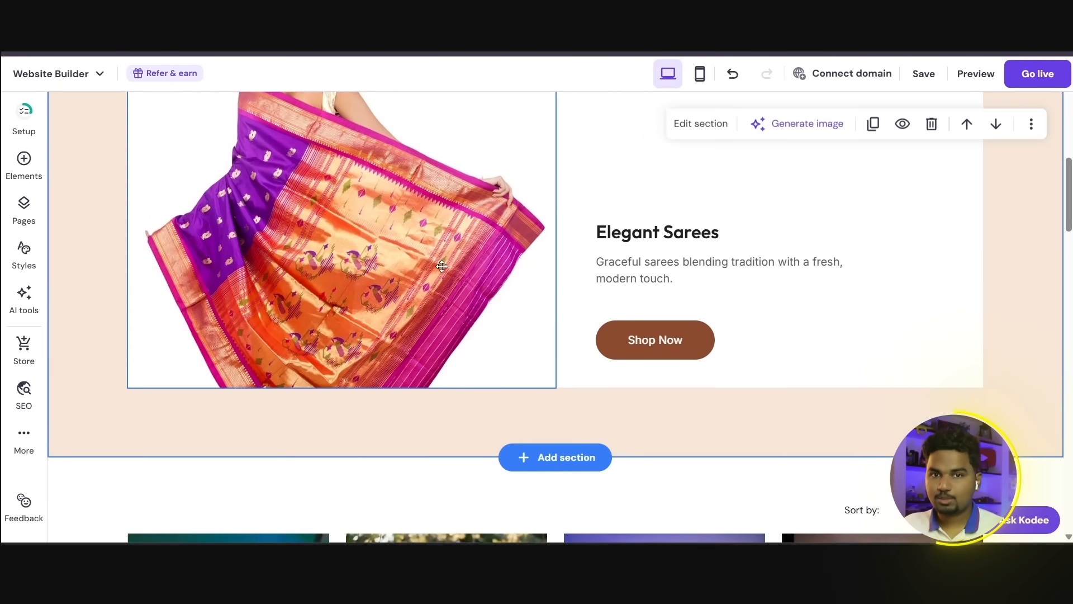
pyautogui.scroll(6, 361, 235)
pyautogui.scroll(5, 360, 239)
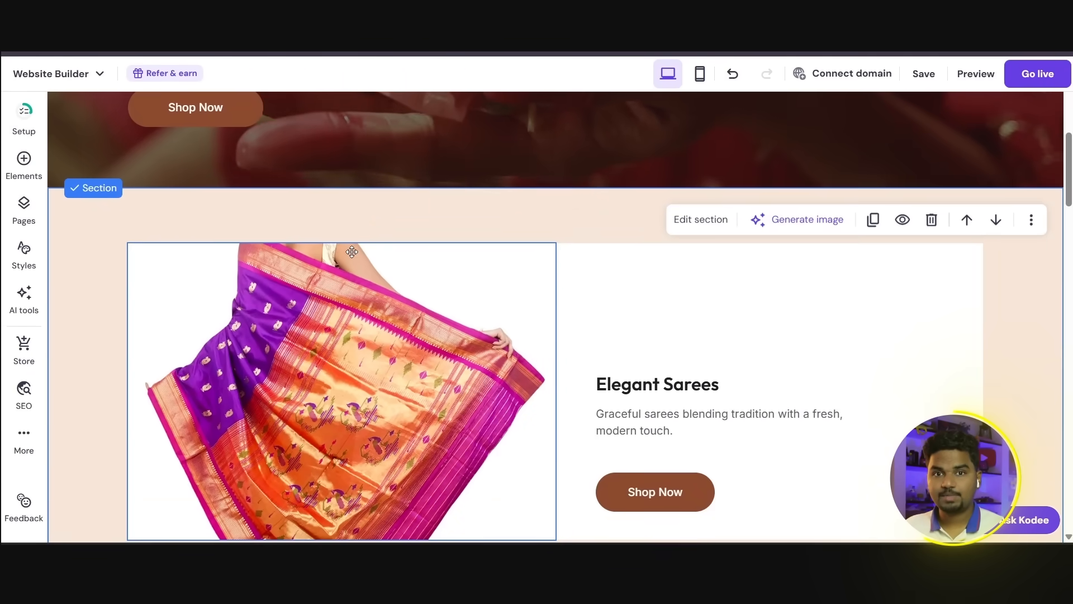
pyautogui.click(362, 310)
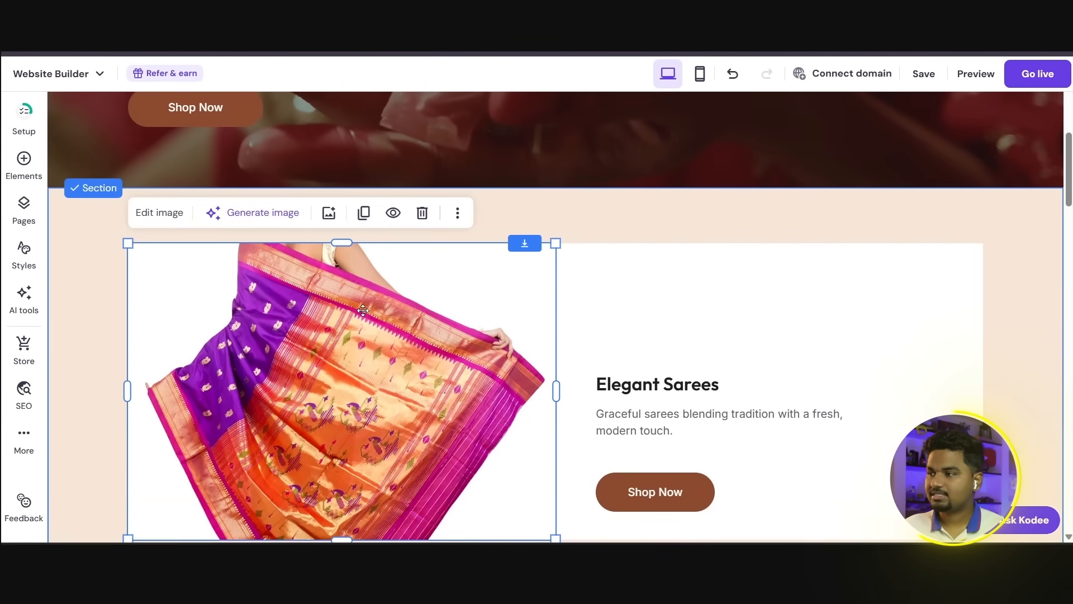
pyautogui.click(162, 215)
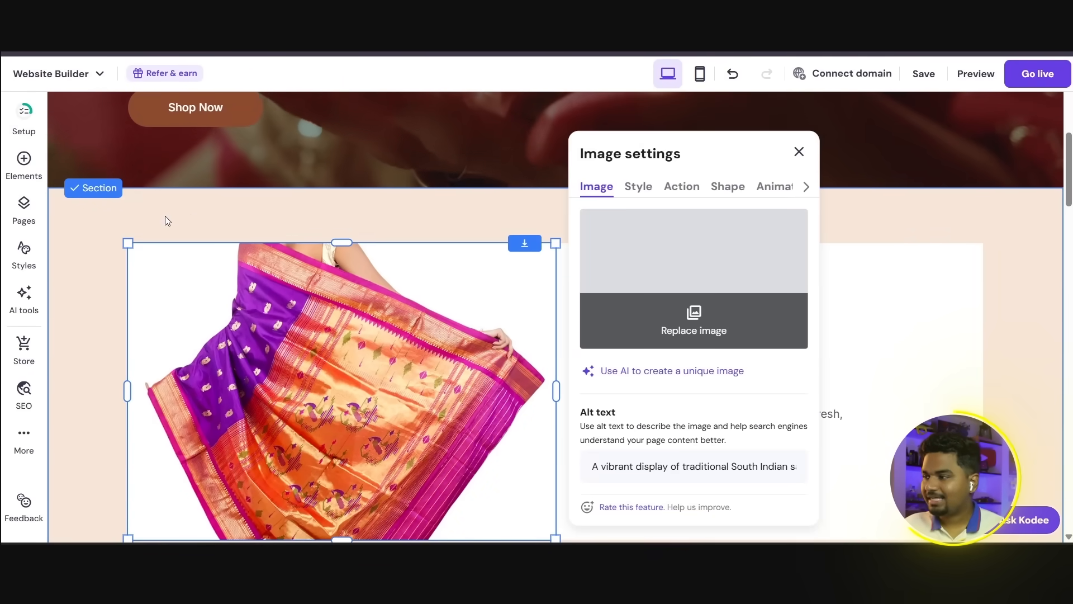
pyautogui.click(702, 319)
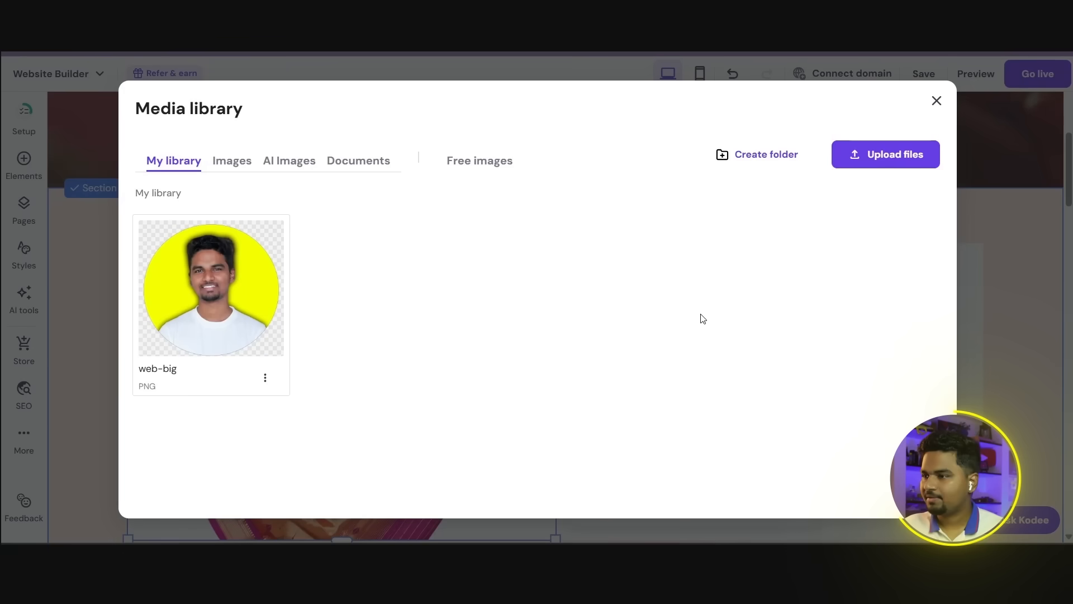
pyautogui.click(868, 167)
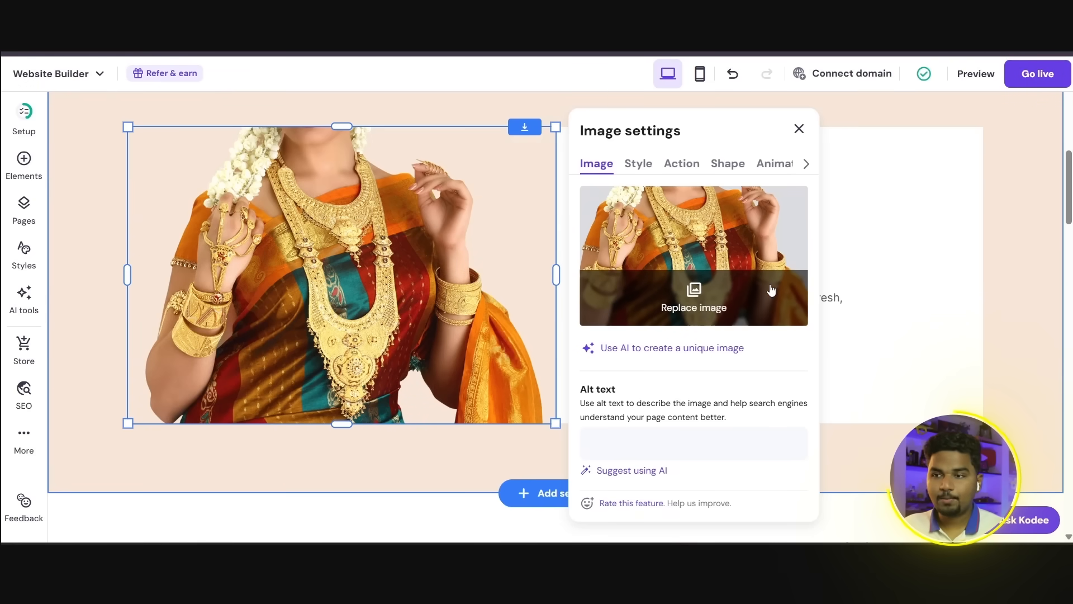
pyautogui.click(1017, 248)
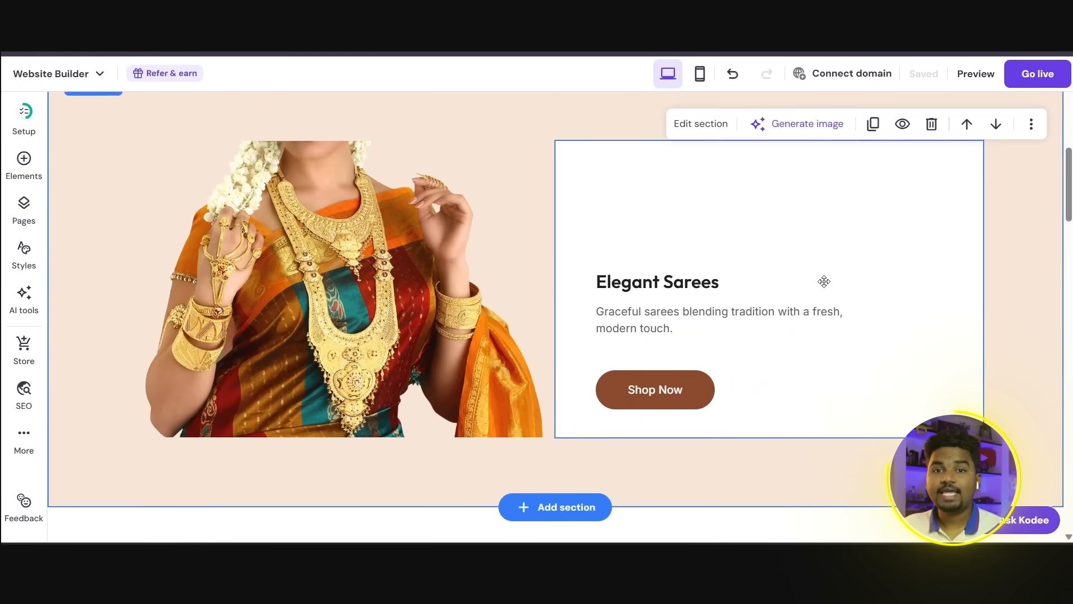
# Step: Change the hero section's main heading to "Hari Fashion!"
pyautogui.scroll(10, 823, 280)
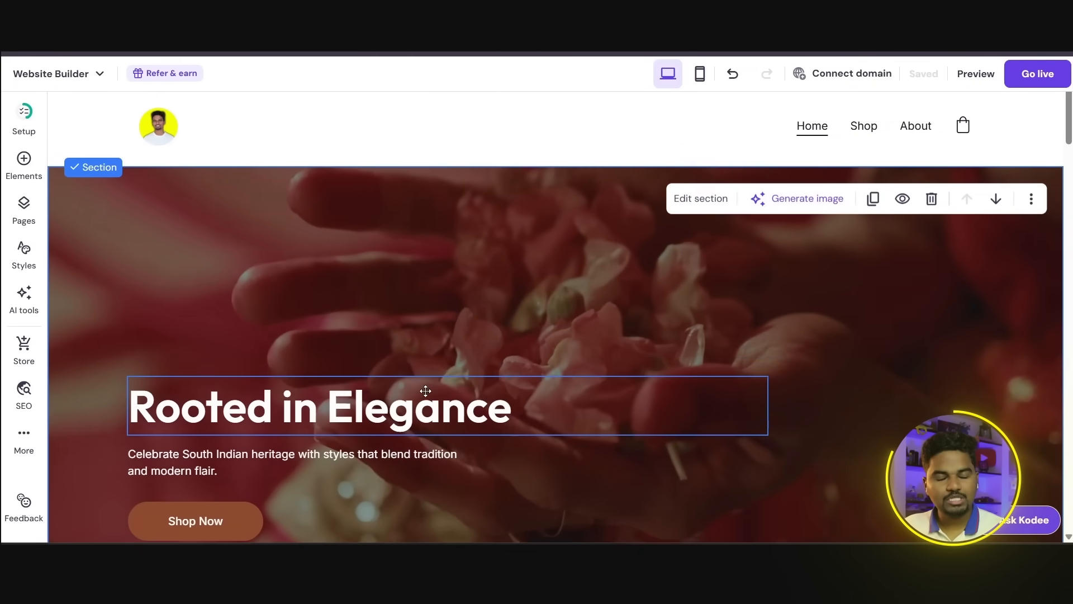
pyautogui.scroll(-1, 391, 392)
pyautogui.click(392, 345)
pyautogui.click(391, 345)
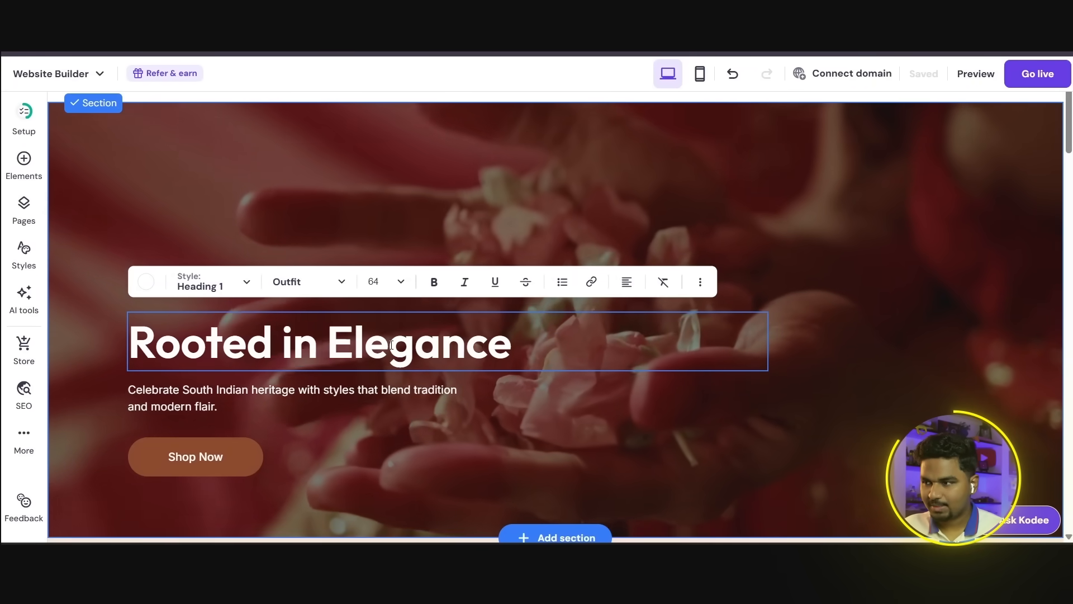
pyautogui.press('BackSpace')
pyautogui.press('BackSpace')
pyautogui.press('BackSpace')
pyautogui.press('BackSpace')
pyautogui.press('BackSpace')
pyautogui.press('BackSpace')
pyautogui.press('BackSpace')
pyautogui.press('BackSpace')
pyautogui.press('BackSpace')
pyautogui.press('BackSpace')
pyautogui.press('BackSpace')
pyautogui.press('BackSpace')
pyautogui.press('BackSpace')
pyautogui.press('BackSpace')
pyautogui.press('BackSpace')
pyautogui.press('BackSpace')
pyautogui.press('BackSpace')
pyautogui.press('BackSpace')
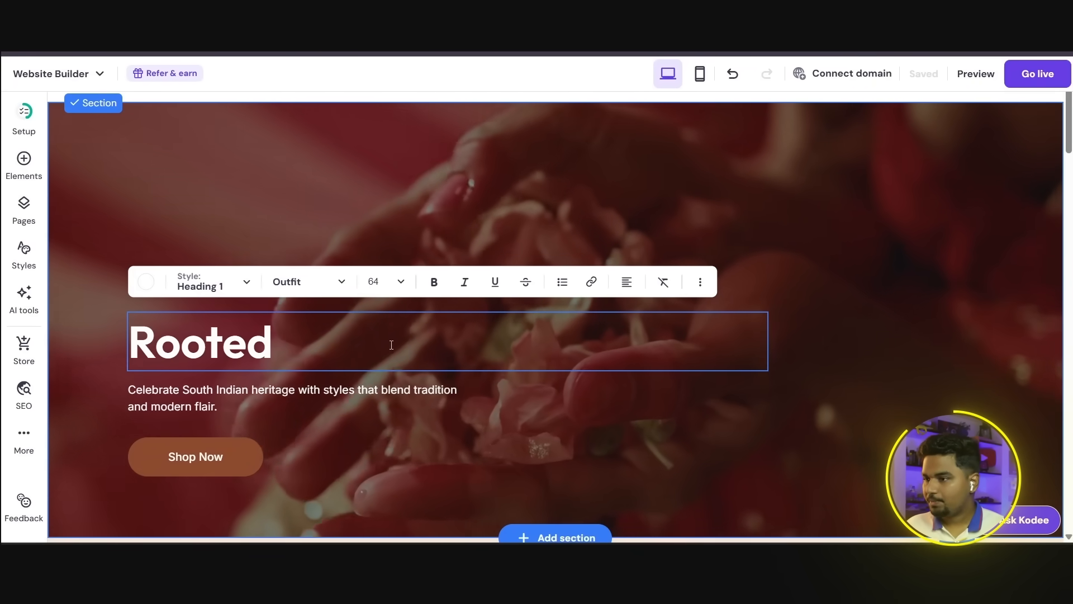
pyautogui.write('Hari ')
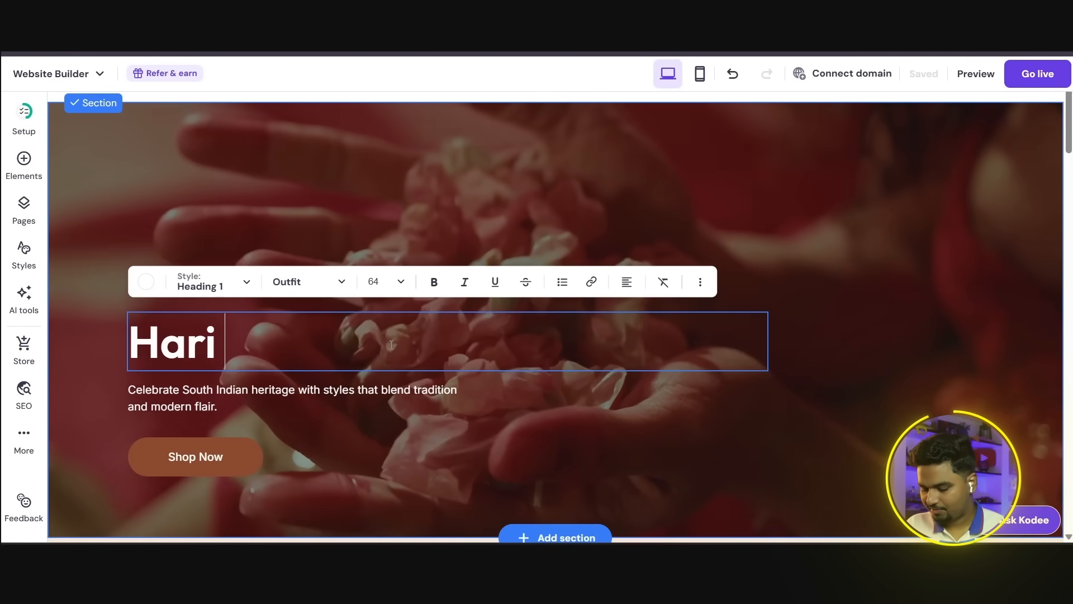
pyautogui.write('Fashion')
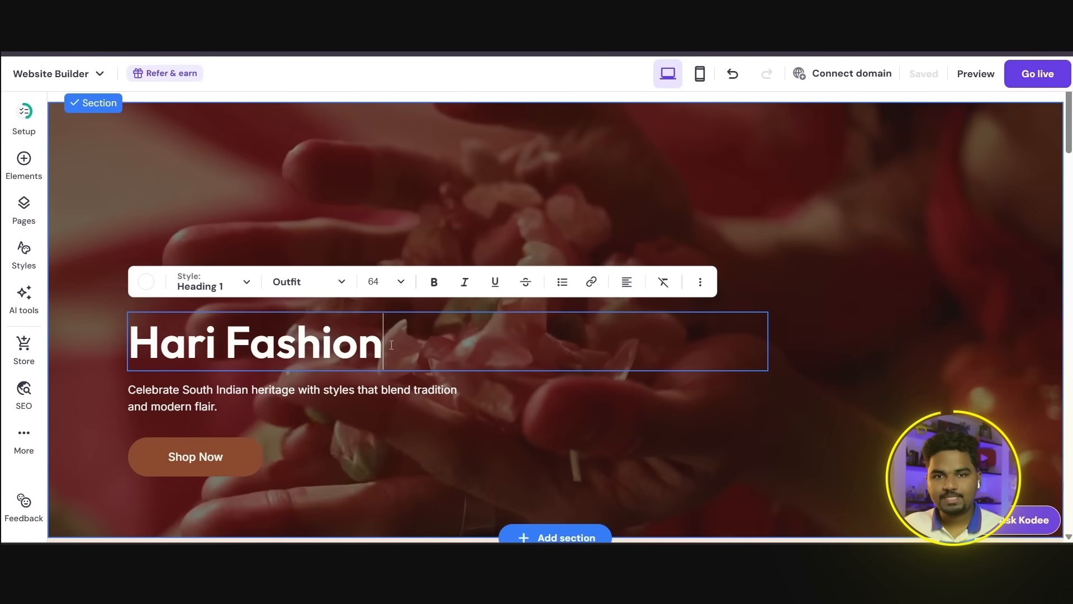
pyautogui.write('!')
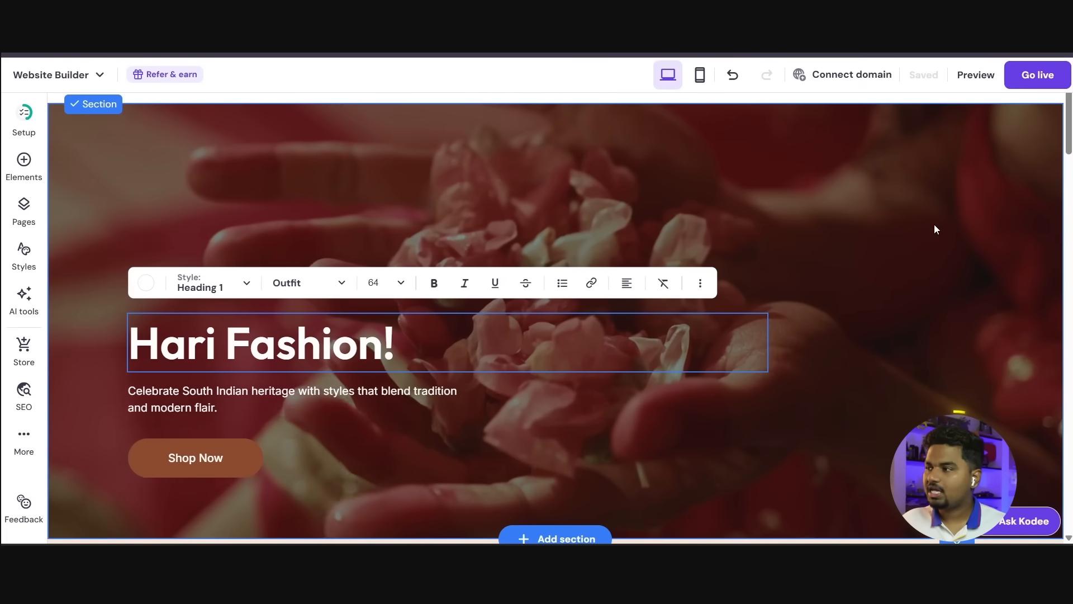
# Step: Finish editing the hero heading and dismiss the setup progress notice
pyautogui.press('Escape')
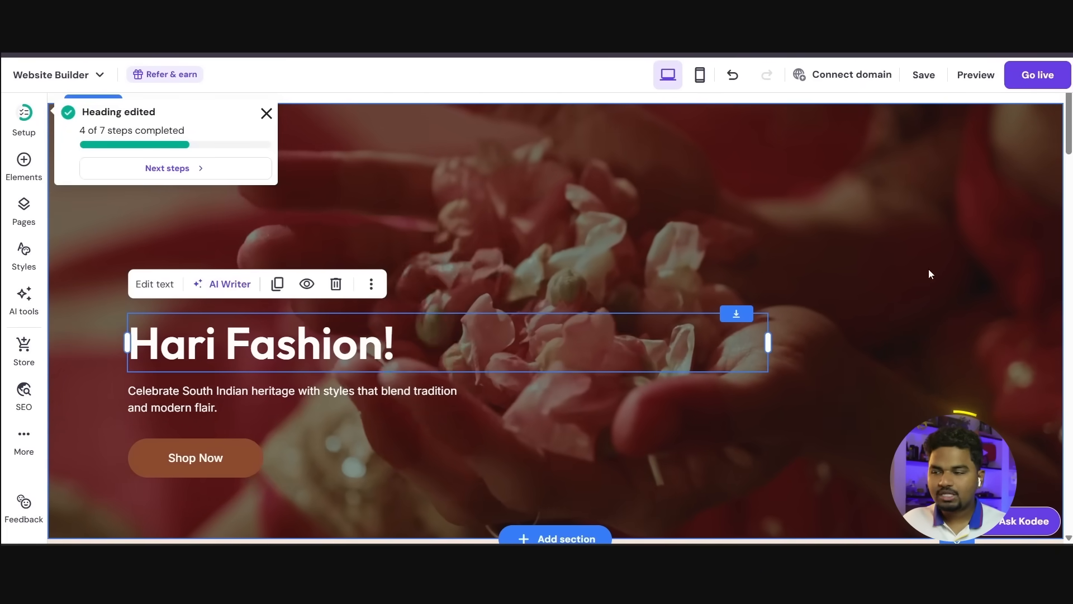
pyautogui.click(914, 371)
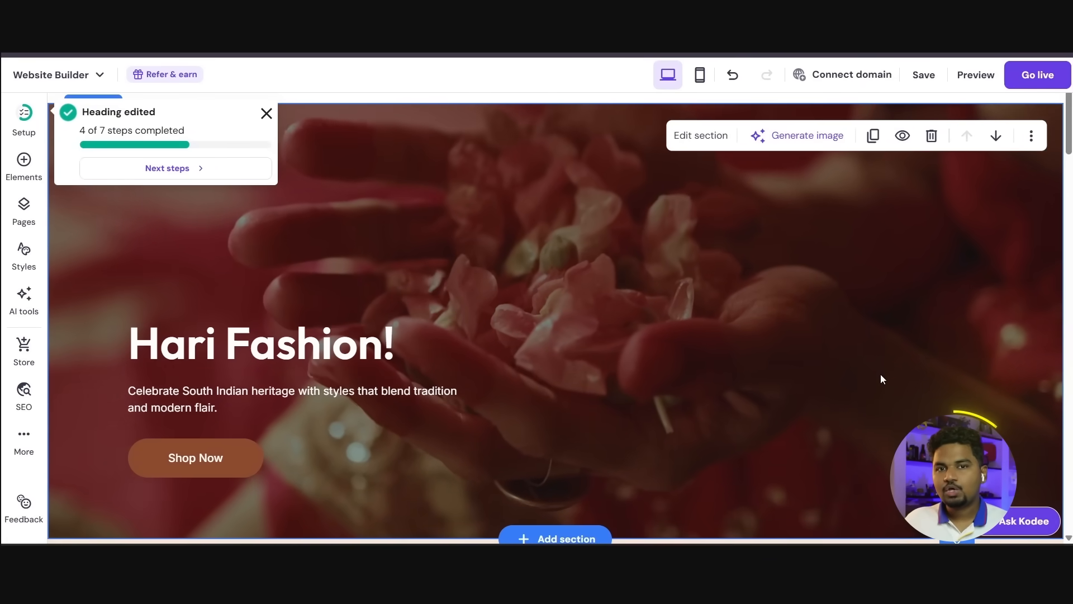
pyautogui.click(266, 114)
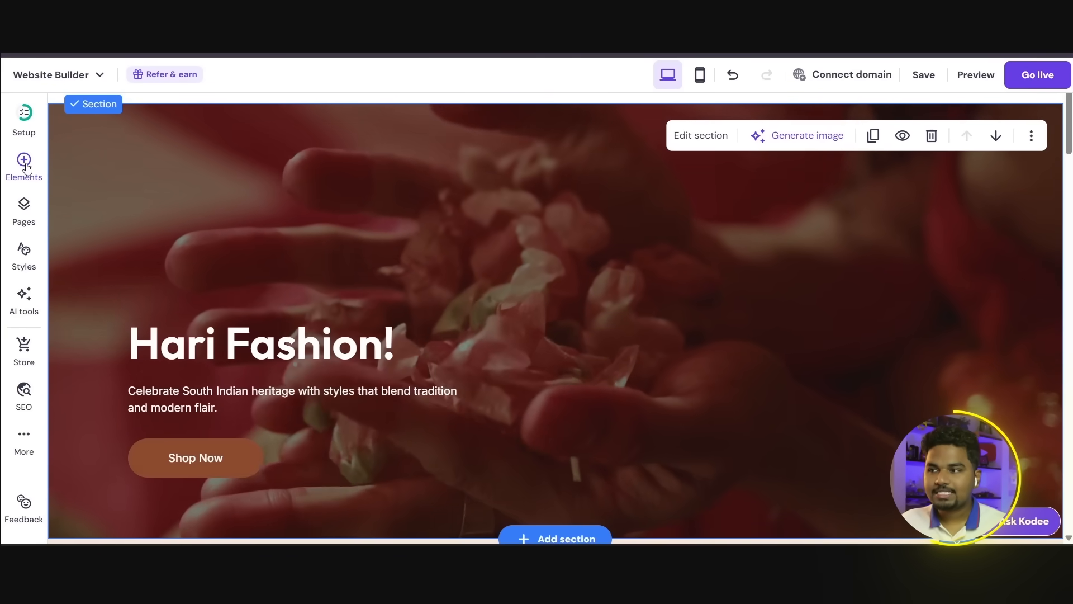
# Step: Add a text element to the hero section, beside the "Hari Fashion!" heading, and make it read "put text here!"
pyautogui.click(25, 162)
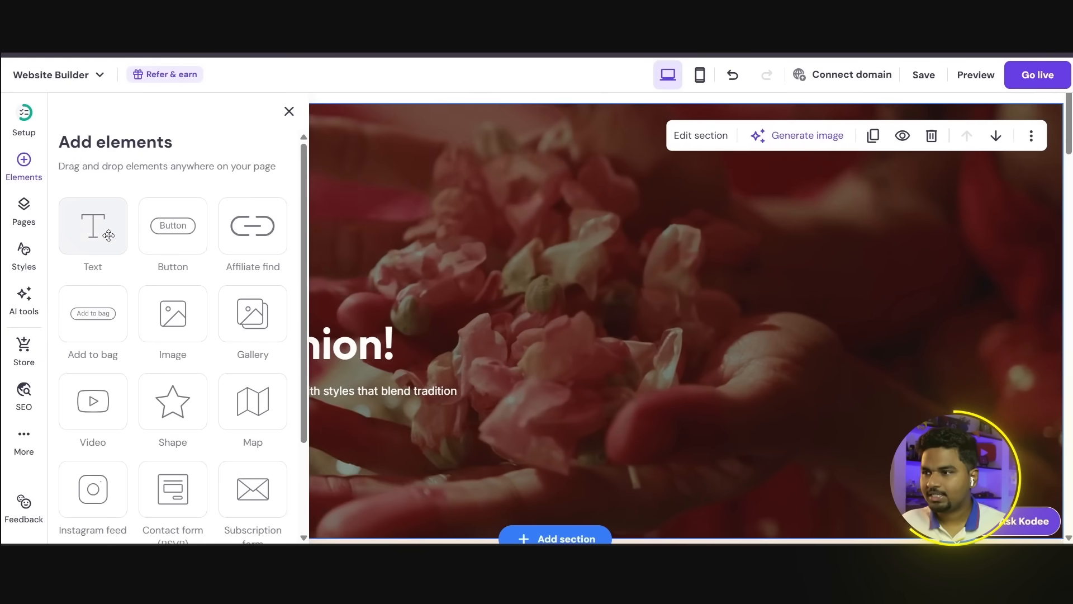
pyautogui.scroll(-2, 248, 347)
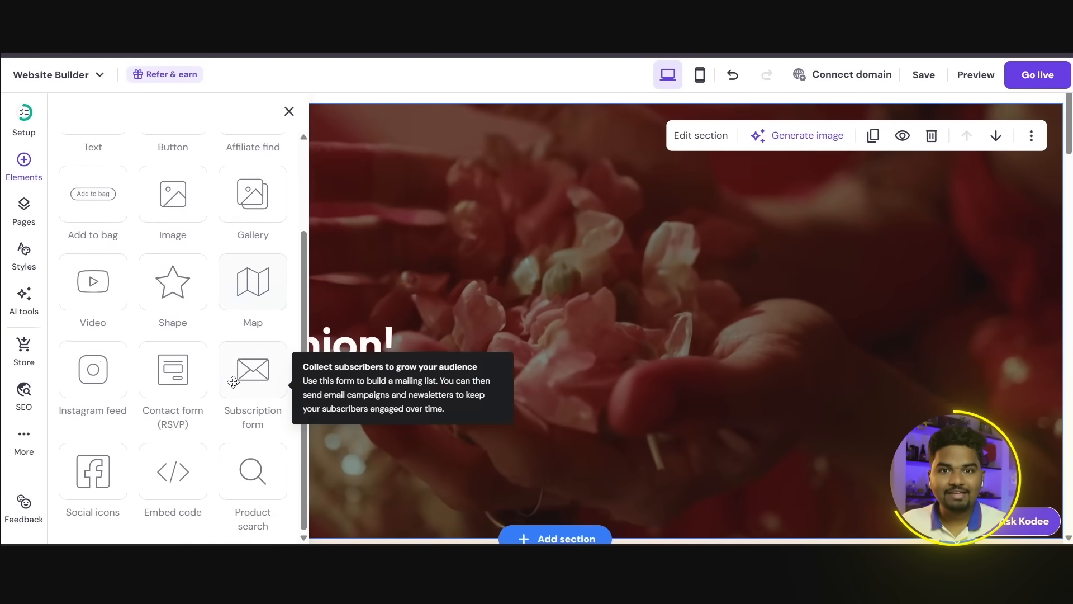
pyautogui.scroll(2, 238, 380)
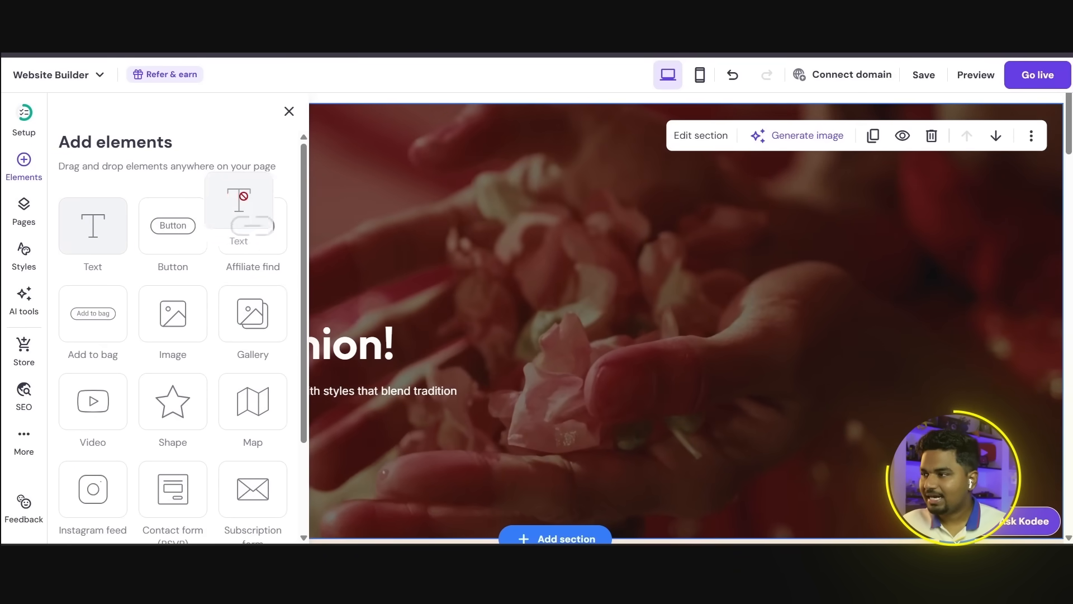
pyautogui.moveTo(635, 321); pyautogui.dragTo(751, 409)
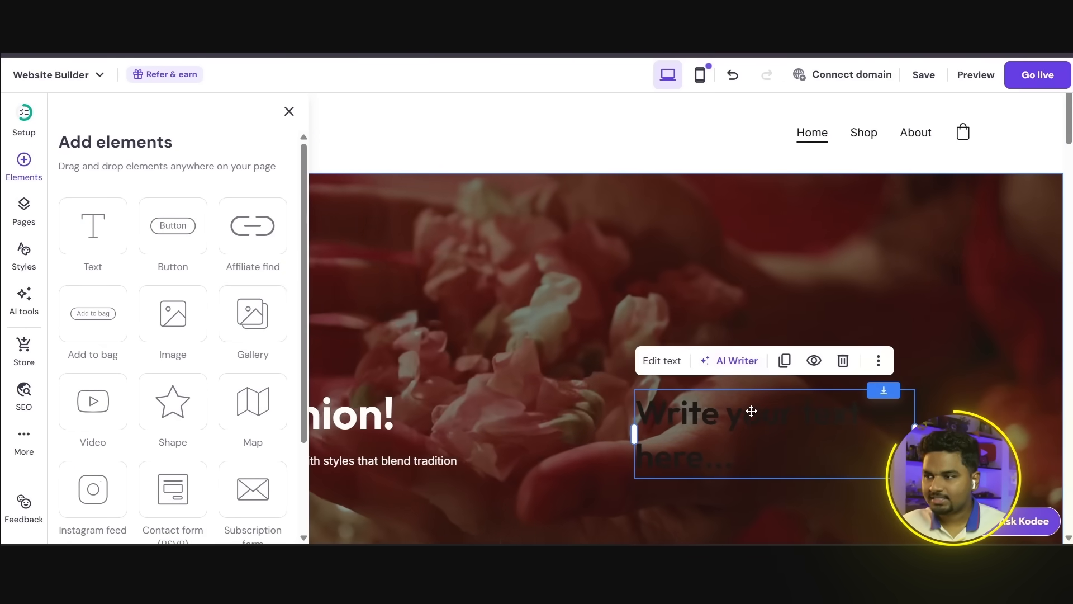
pyautogui.moveTo(744, 459); pyautogui.dragTo(651, 424)
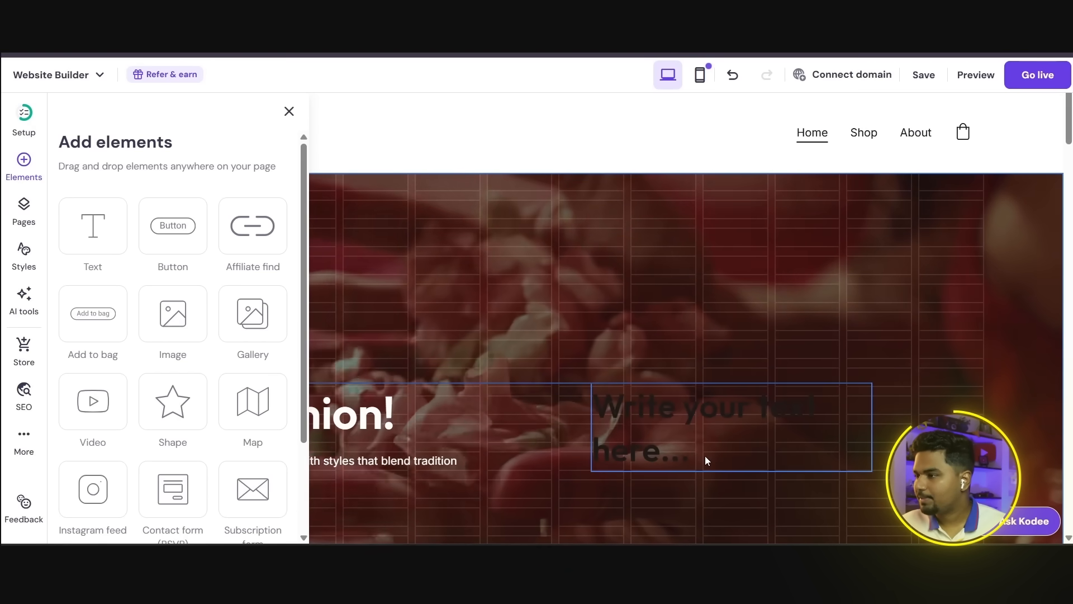
pyautogui.moveTo(705, 460); pyautogui.dragTo(706, 459)
pyautogui.click(640, 399)
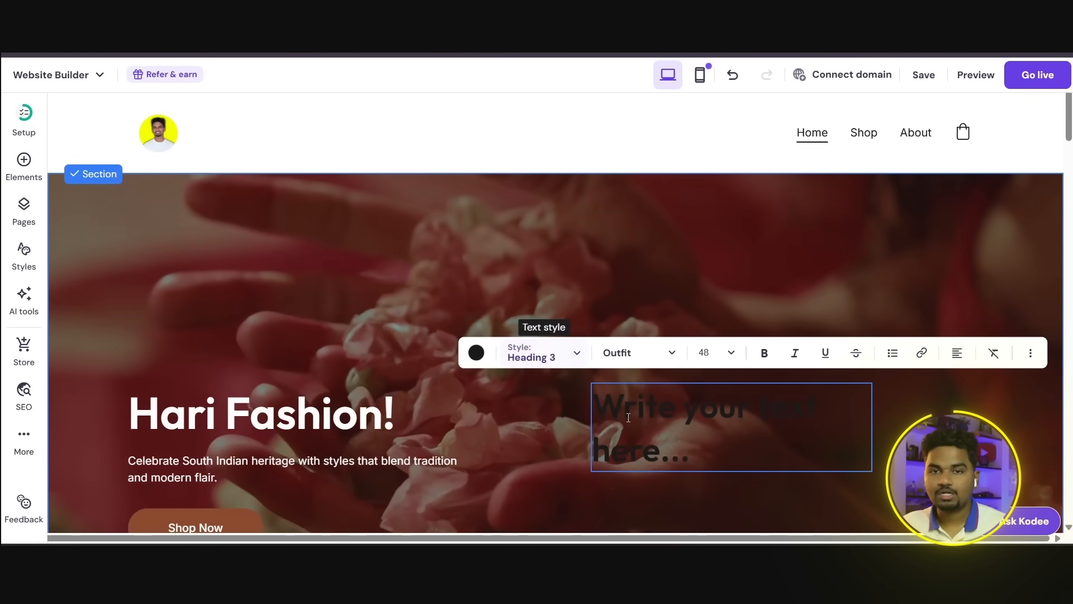
pyautogui.tripleClick(628, 417)
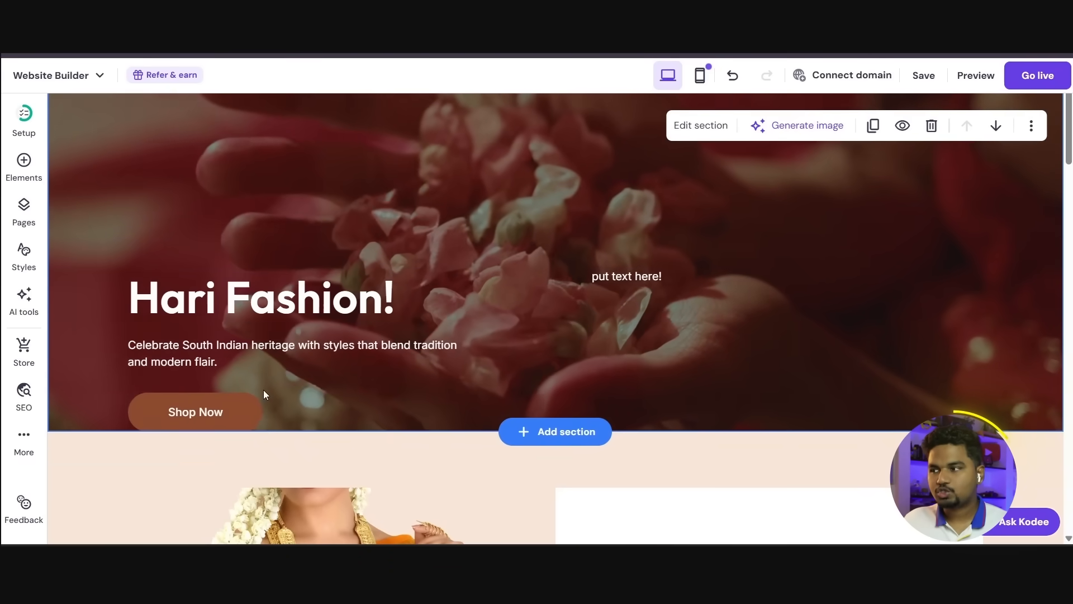
# Step: Move the hero section's Shop Now button above the "Hari Fashion!" heading
pyautogui.moveTo(233, 414); pyautogui.dragTo(247, 211)
pyautogui.click(246, 193)
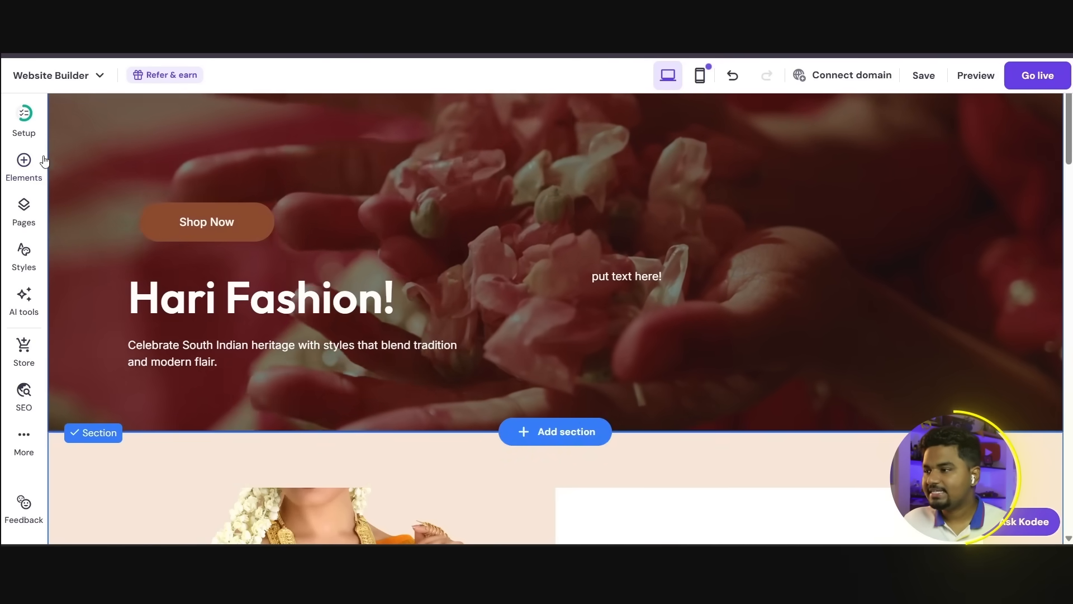
pyautogui.click(45, 168)
pyautogui.moveTo(176, 228); pyautogui.dragTo(456, 103)
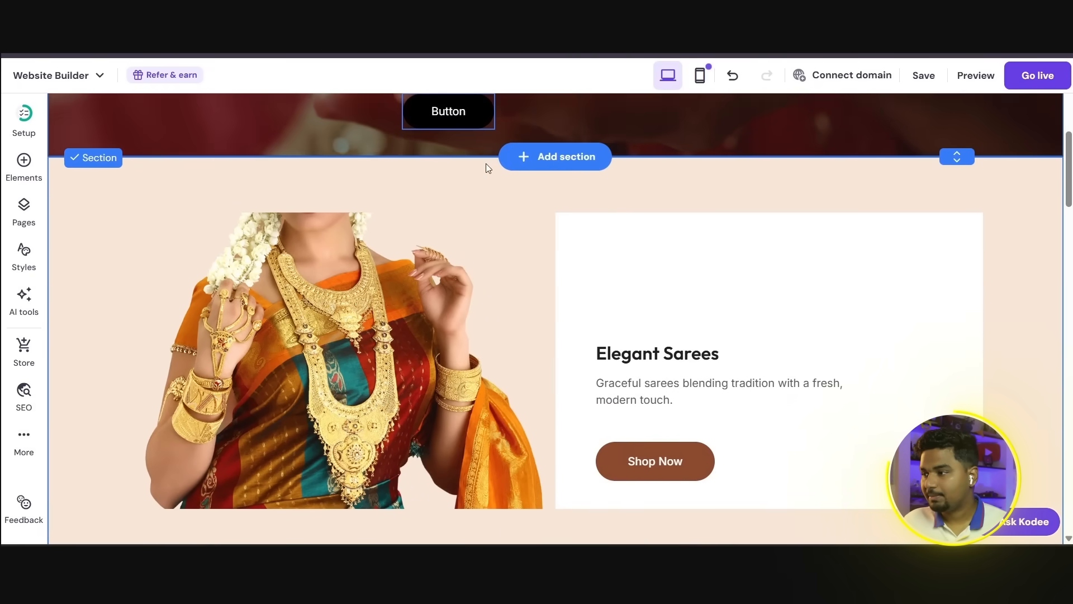
pyautogui.scroll(7, 583, 385)
pyautogui.moveTo(474, 498); pyautogui.dragTo(381, 338)
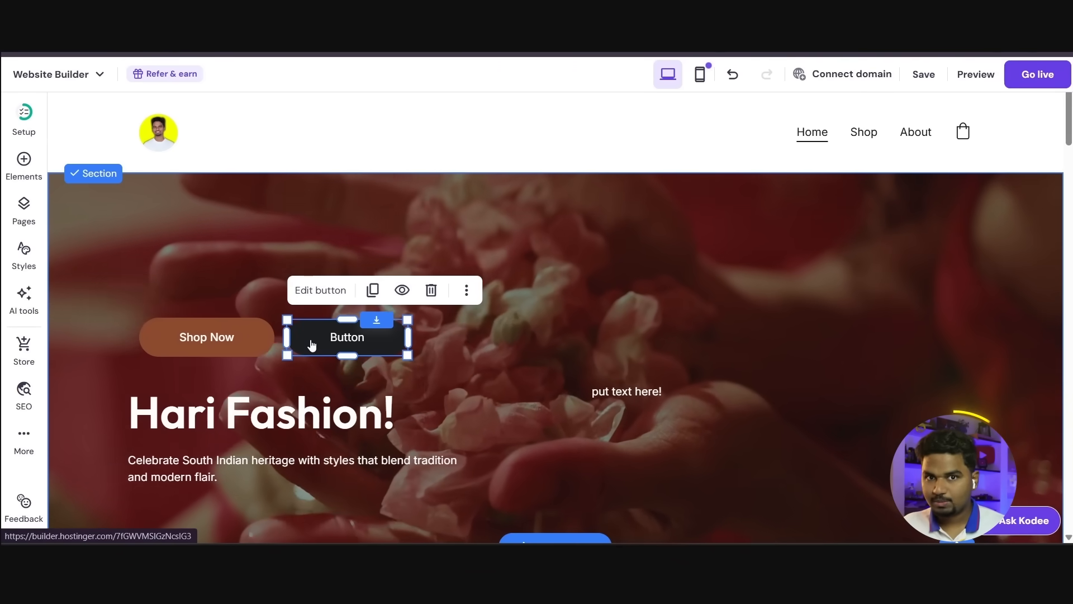
pyautogui.press('Delete')
# Step: Add a button element to the hero section, place it directly beside Shop Now, and widen it
pyautogui.click(24, 162)
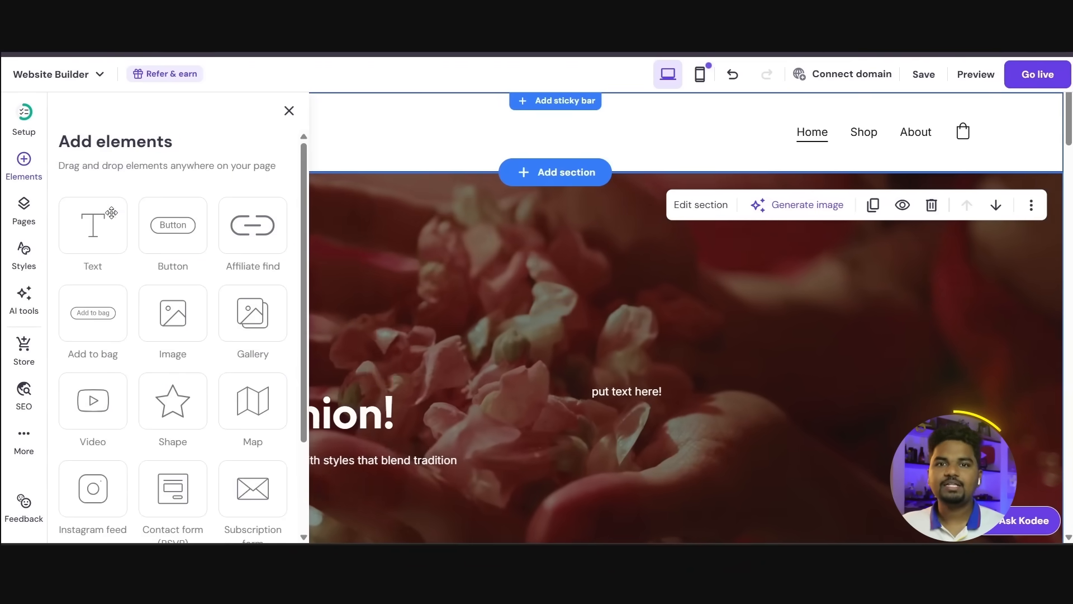
pyautogui.click(172, 232)
pyautogui.moveTo(576, 509); pyautogui.dragTo(358, 341)
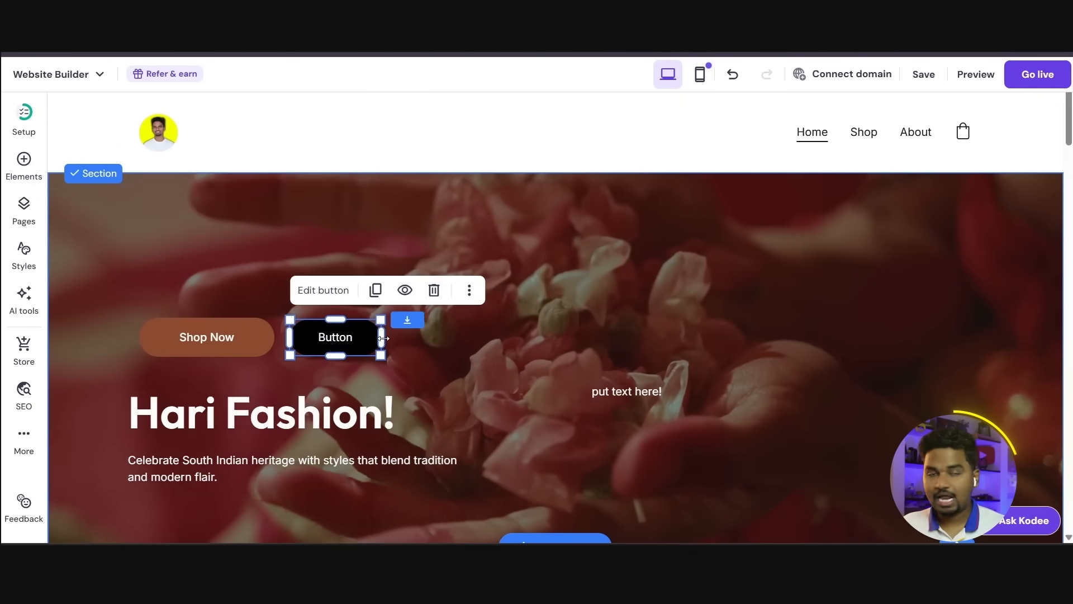
pyautogui.click(358, 260)
# Step: Link the new hero button to a phone number and enter the number to call
pyautogui.doubleClick(350, 342)
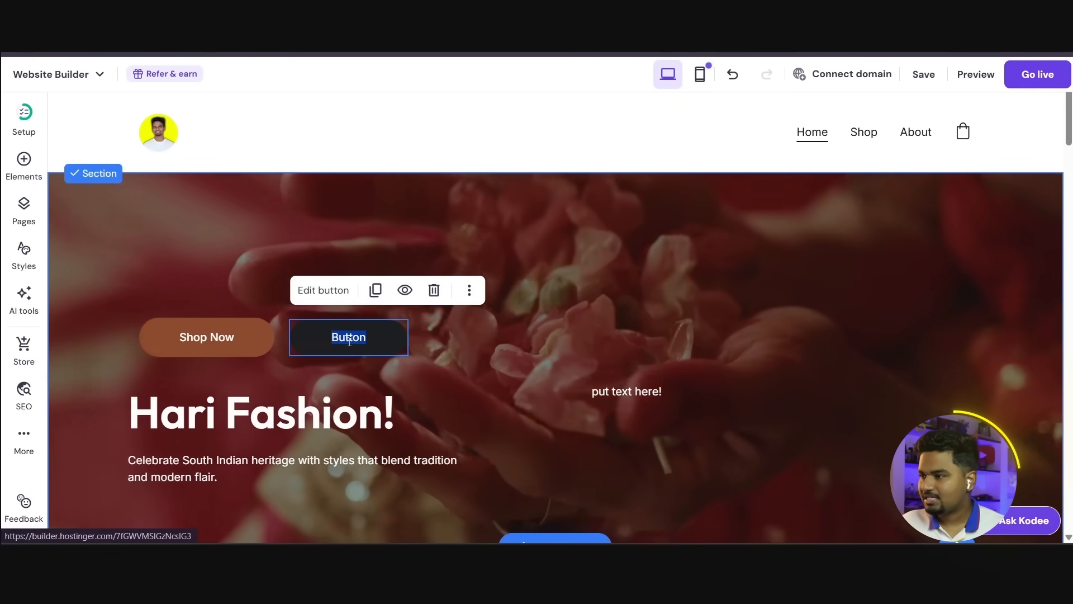
pyautogui.click(354, 307)
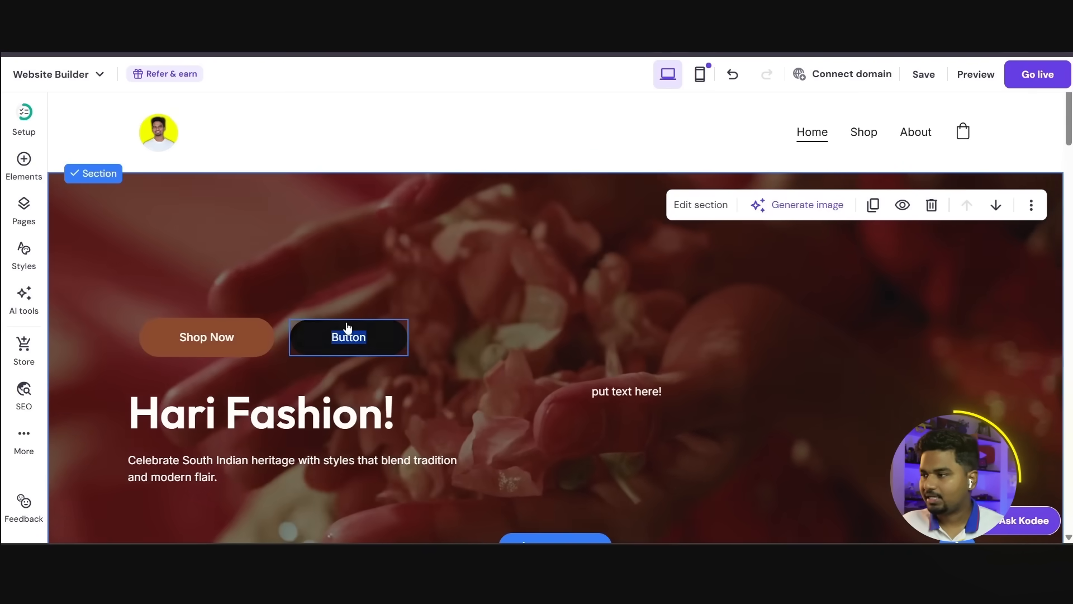
pyautogui.doubleClick(341, 334)
pyautogui.click(323, 290)
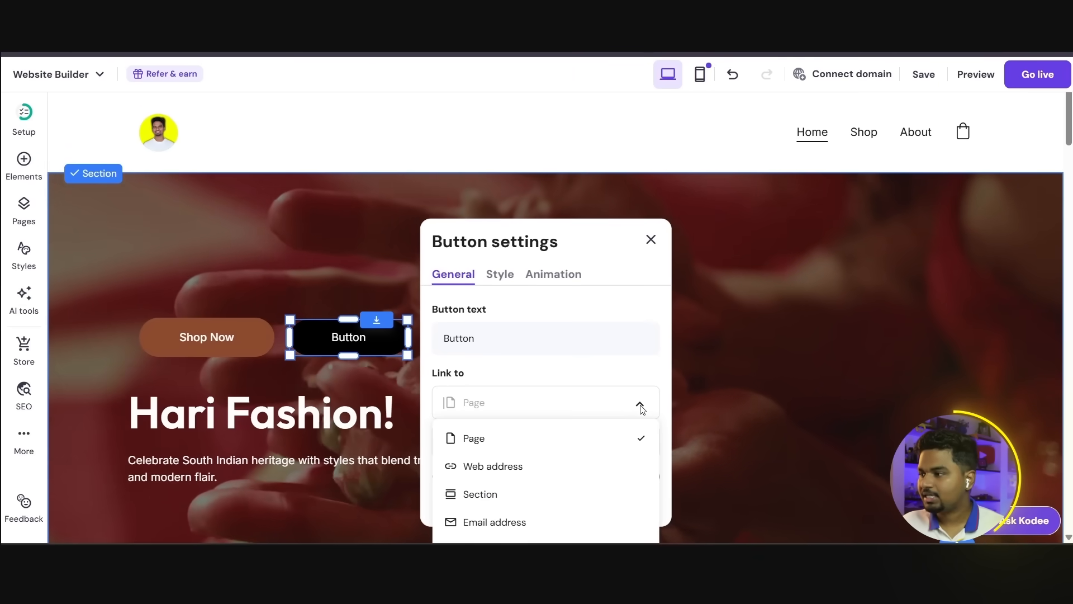
pyautogui.scroll(-1, 535, 488)
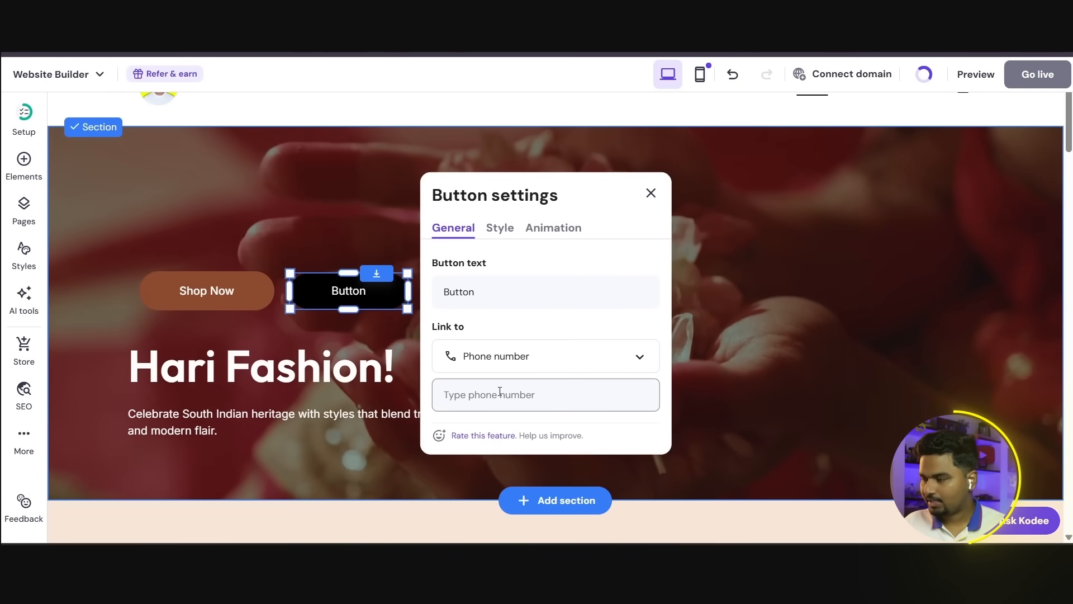
pyautogui.write('00000000')
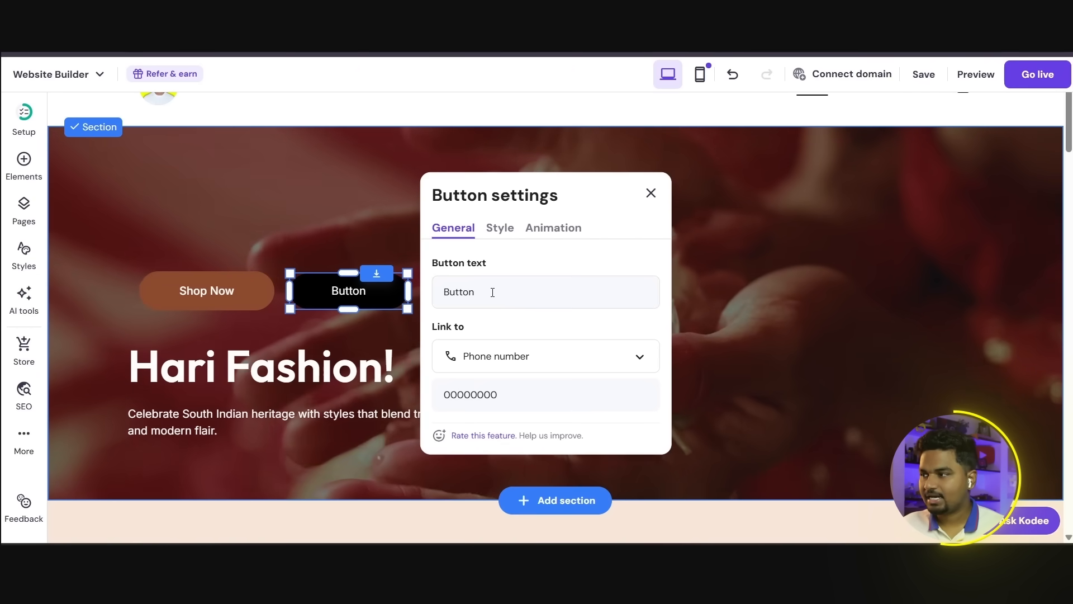
# Step: Change the new hero button's text to "Phone Number"
pyautogui.click(492, 293)
pyautogui.moveTo(492, 292); pyautogui.dragTo(448, 289)
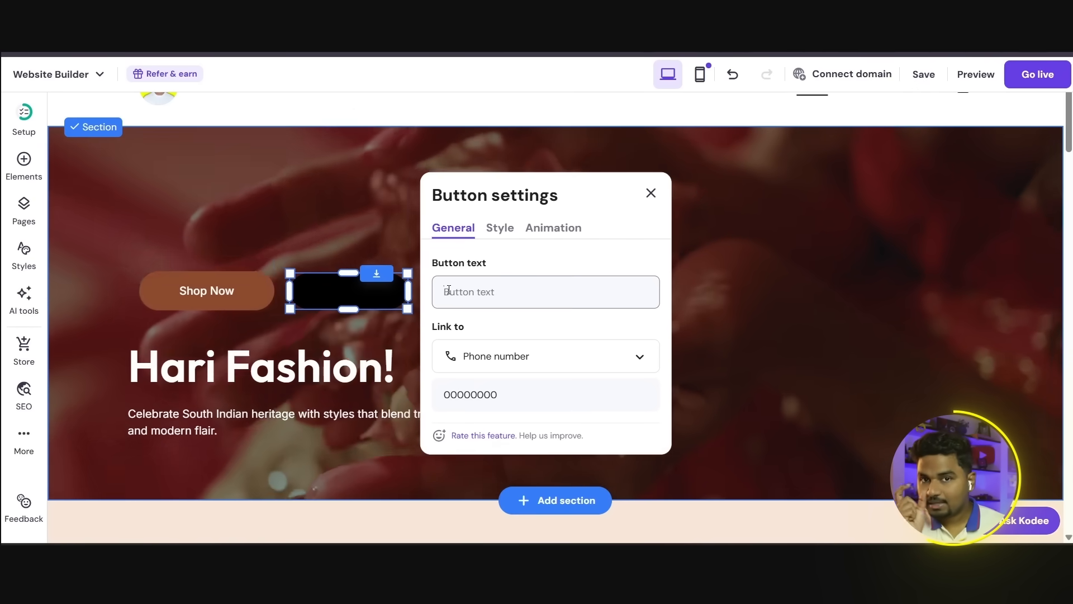
pyautogui.write('Phone Number')
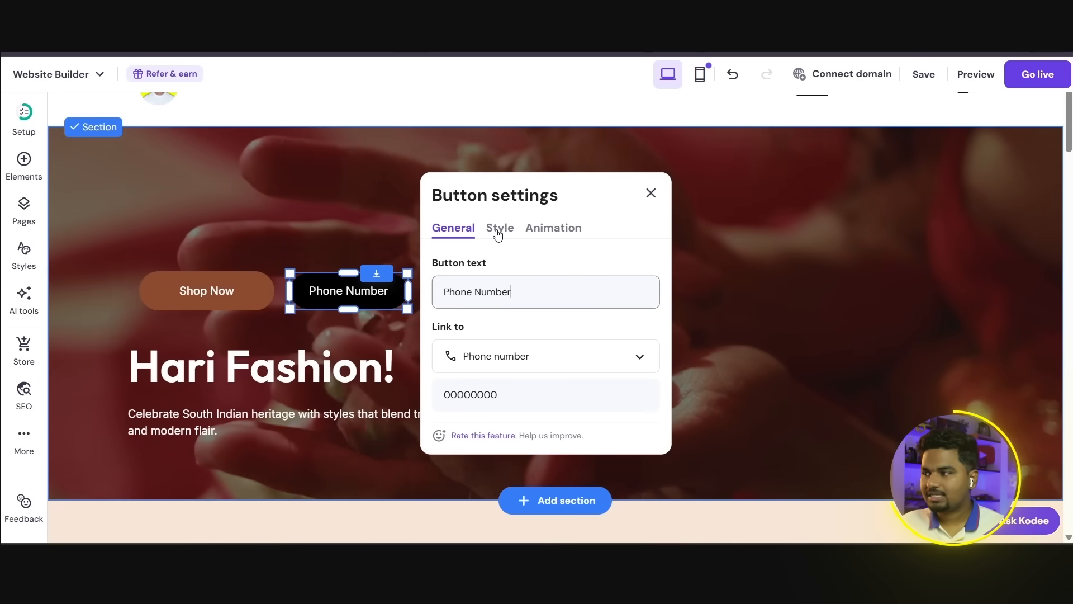
# Step: Set the Phone Number button's fill color to brown #8c4b2e and its border color to white #ffffff
pyautogui.click(499, 229)
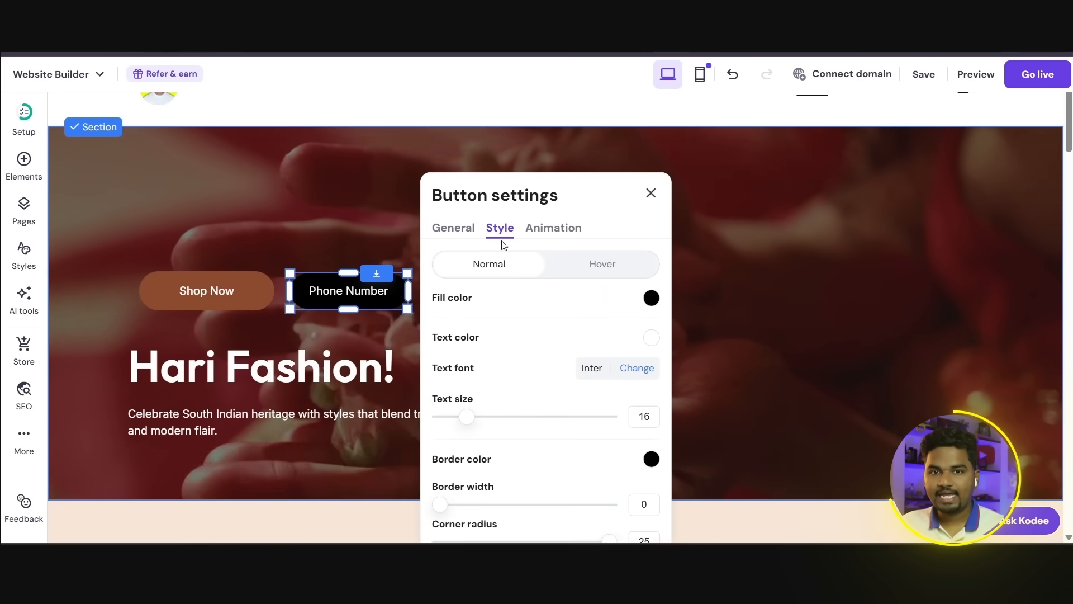
pyautogui.click(652, 299)
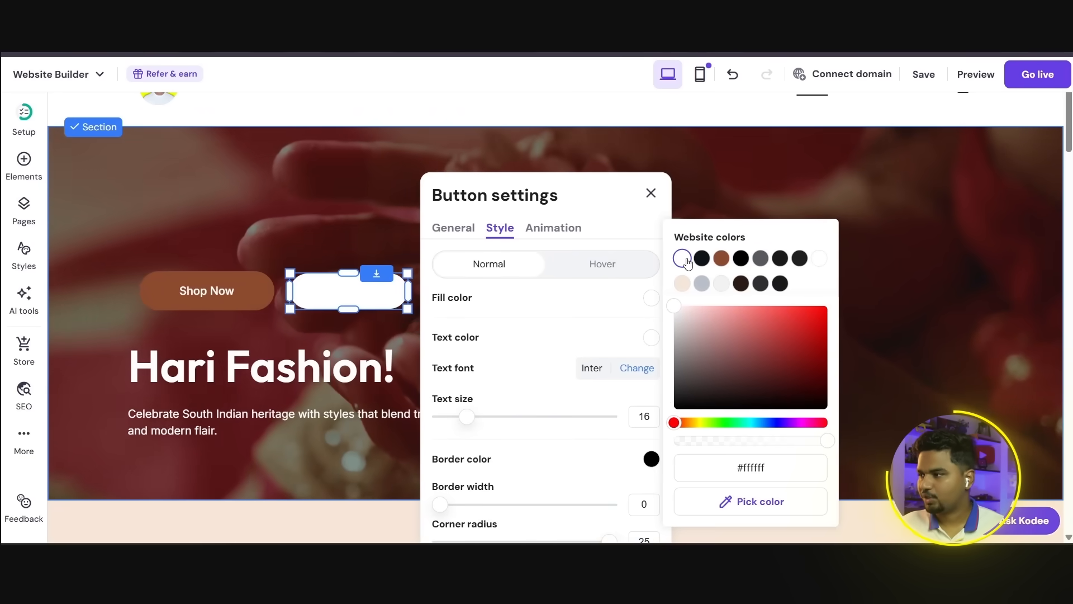
pyautogui.click(683, 284)
pyautogui.click(718, 259)
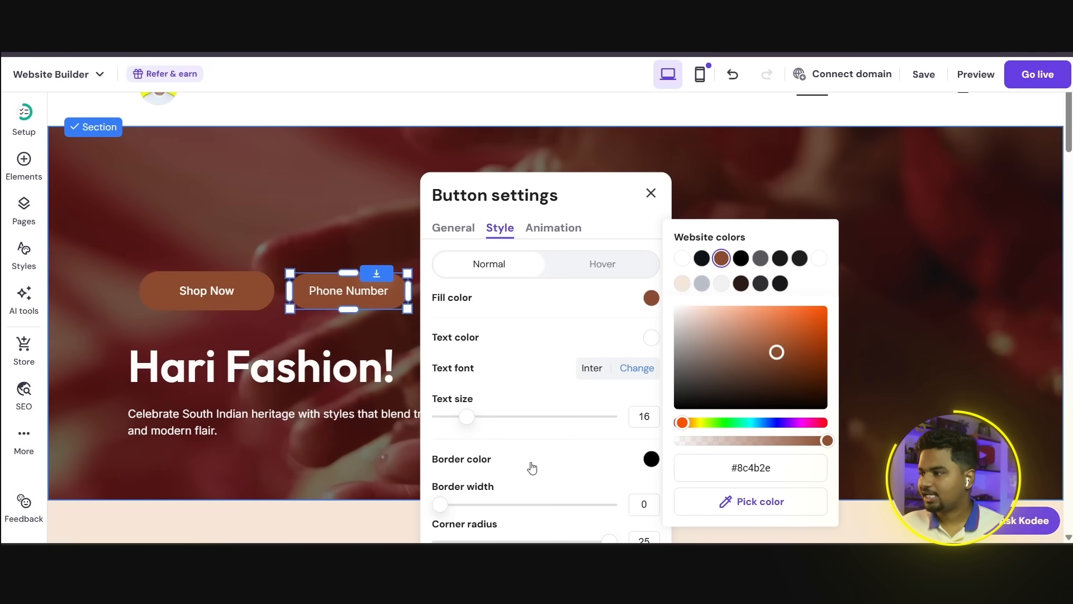
pyautogui.click(682, 258)
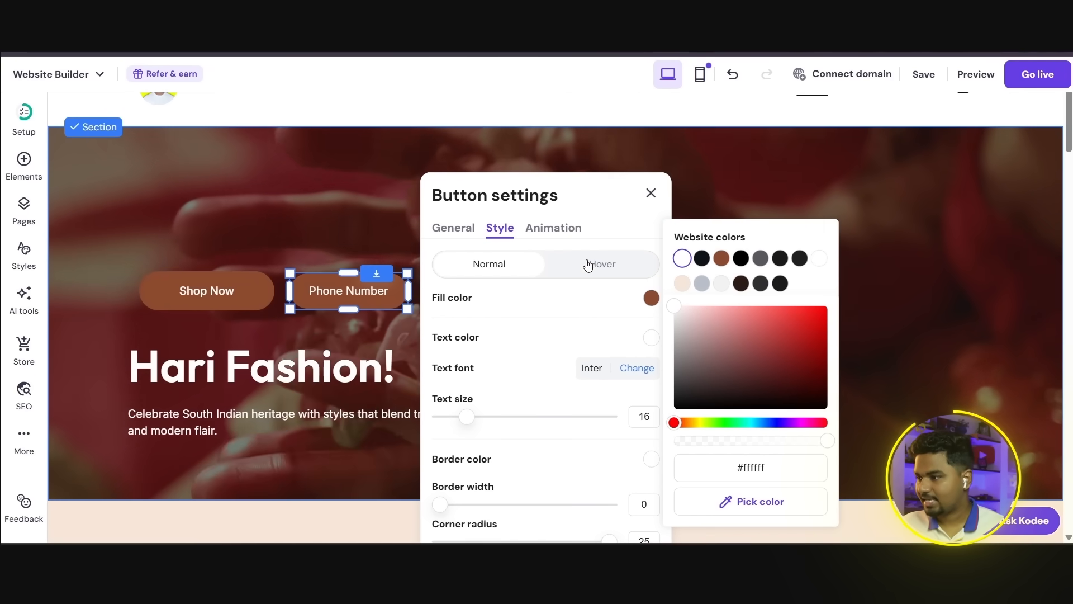
# Step: Try the Slide, Scale and Fade animations on the Phone Number button, apply Scale, and close the button settings
pyautogui.click(560, 230)
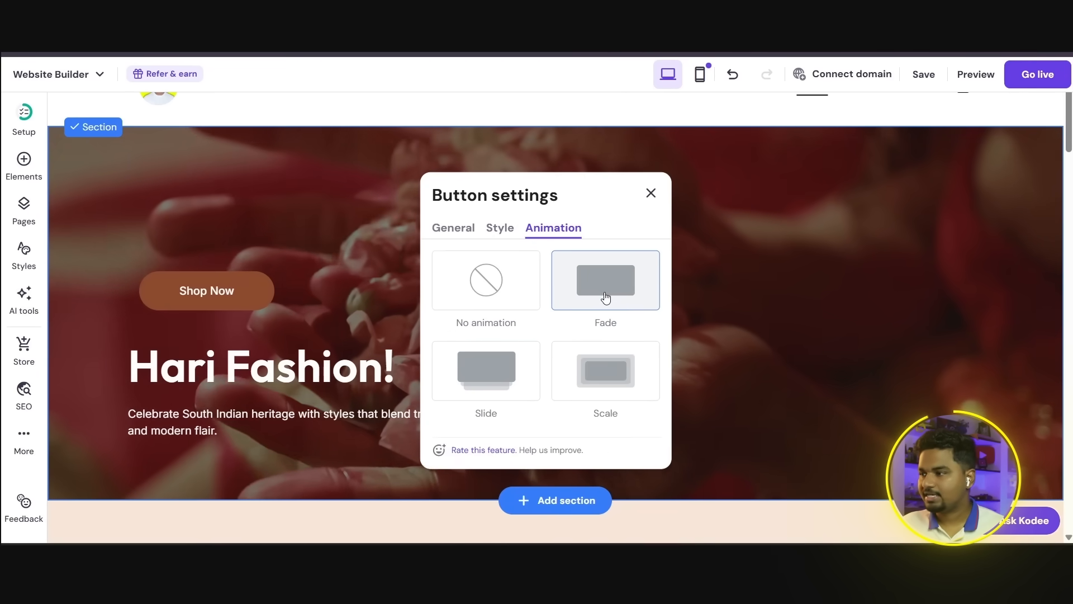
pyautogui.click(491, 366)
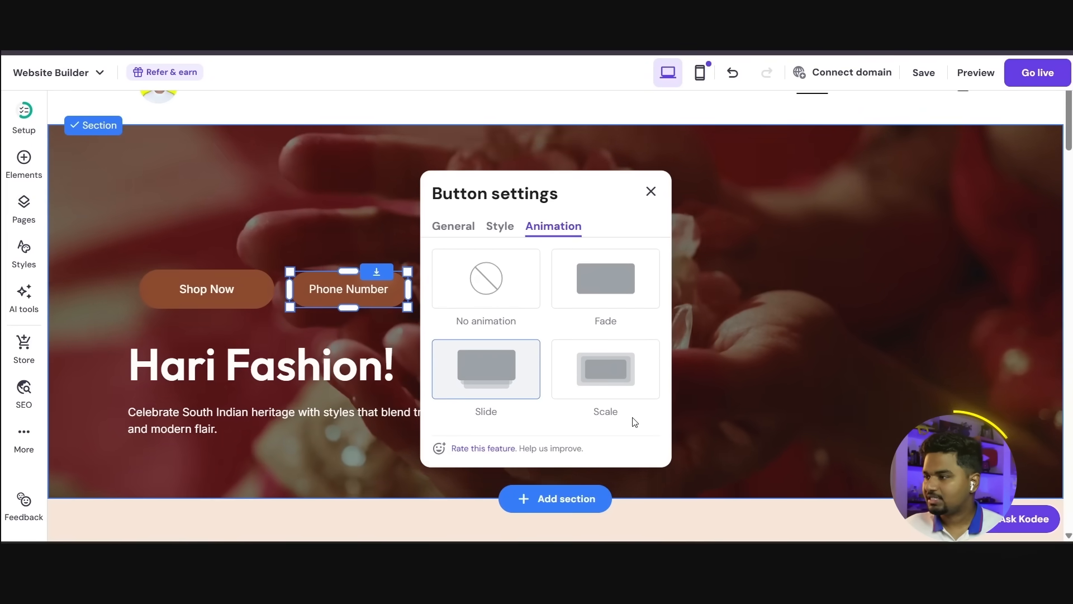
pyautogui.click(611, 379)
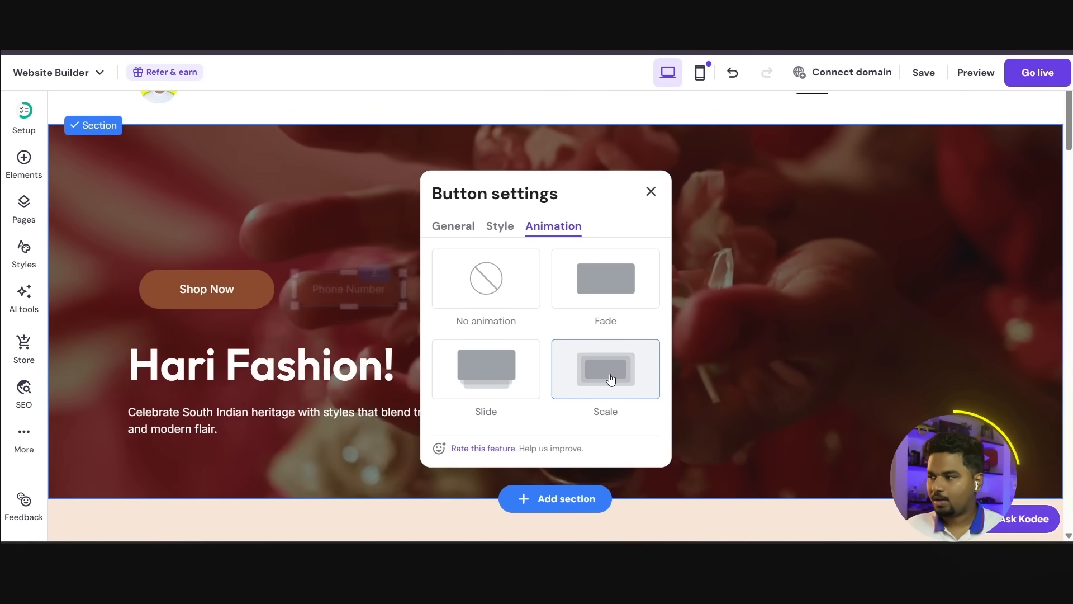
pyautogui.click(505, 374)
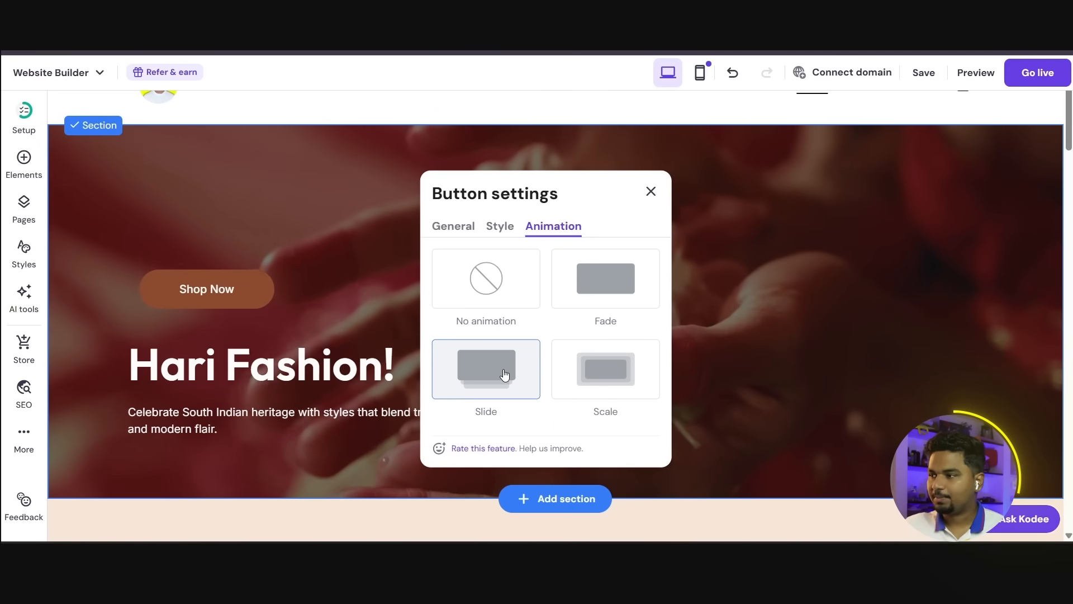
pyautogui.click(615, 299)
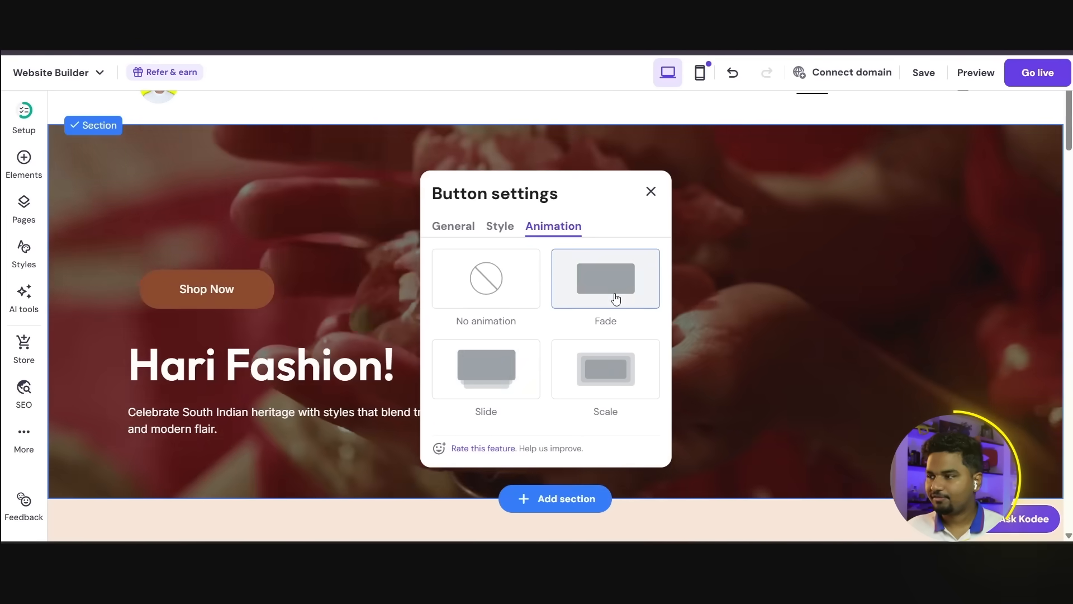
pyautogui.click(498, 290)
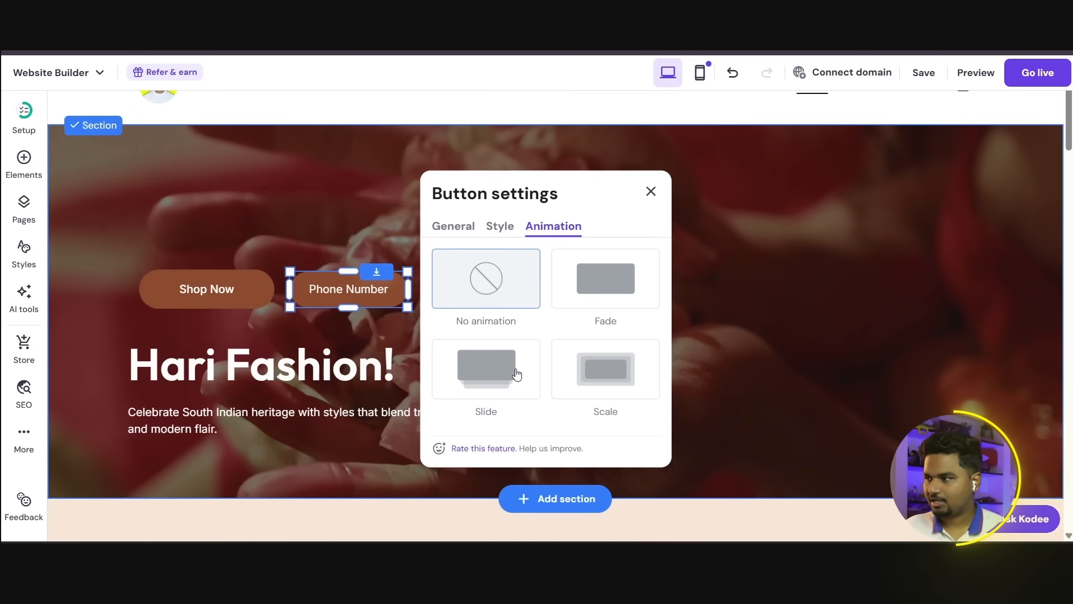
pyautogui.click(598, 374)
pyautogui.click(651, 190)
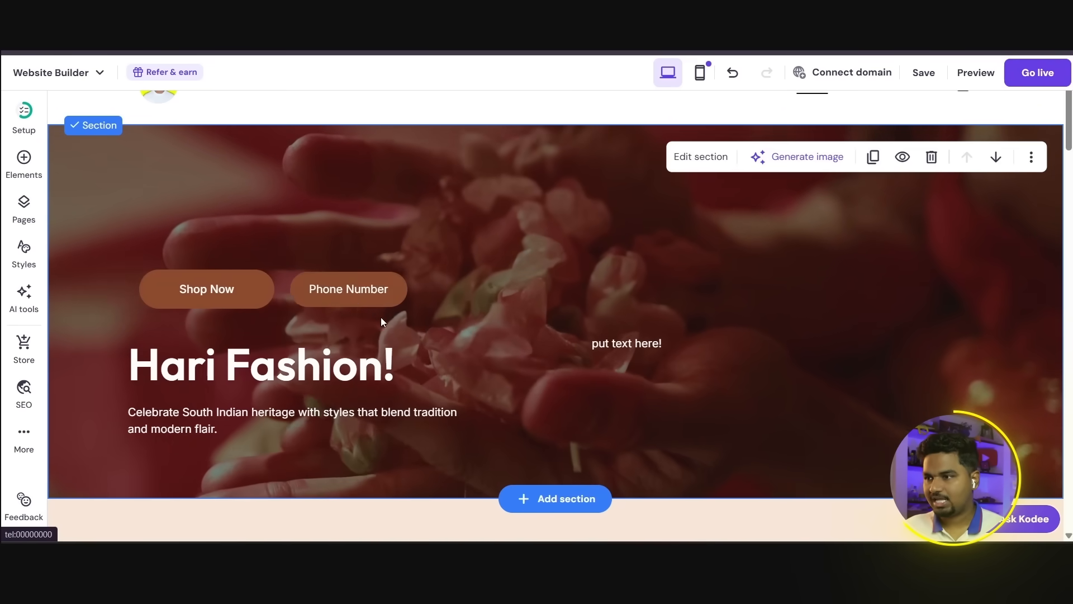
# Step: Look through the page elements that can be added to the site, and close the element list
pyautogui.scroll(-5, 392, 321)
pyautogui.scroll(2, 407, 329)
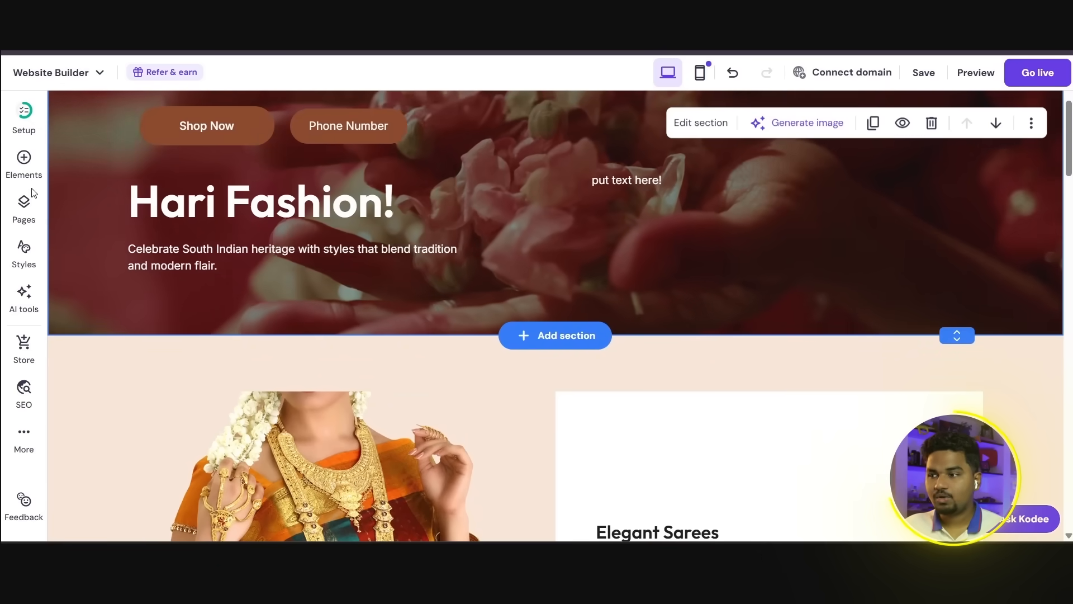
pyautogui.click(24, 162)
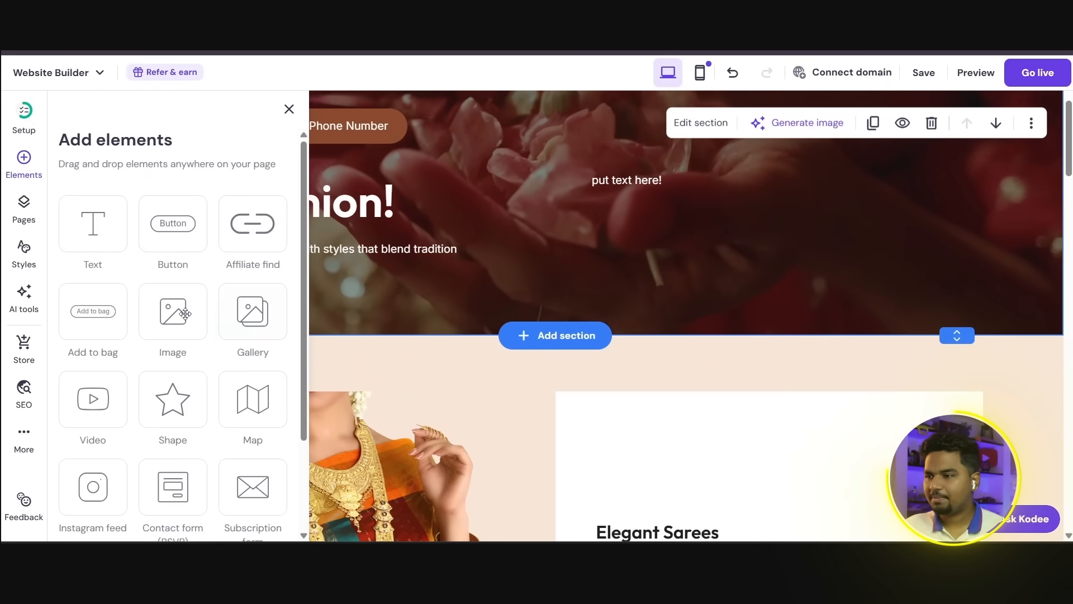
pyautogui.scroll(-1, 93, 373)
pyautogui.scroll(-1, 167, 363)
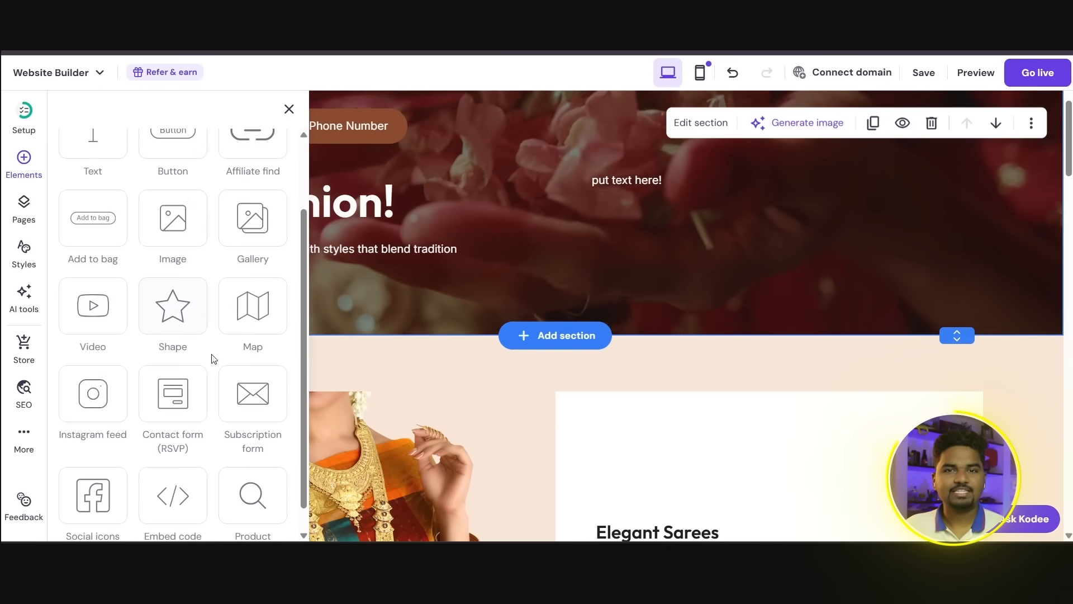
pyautogui.scroll(2, 249, 326)
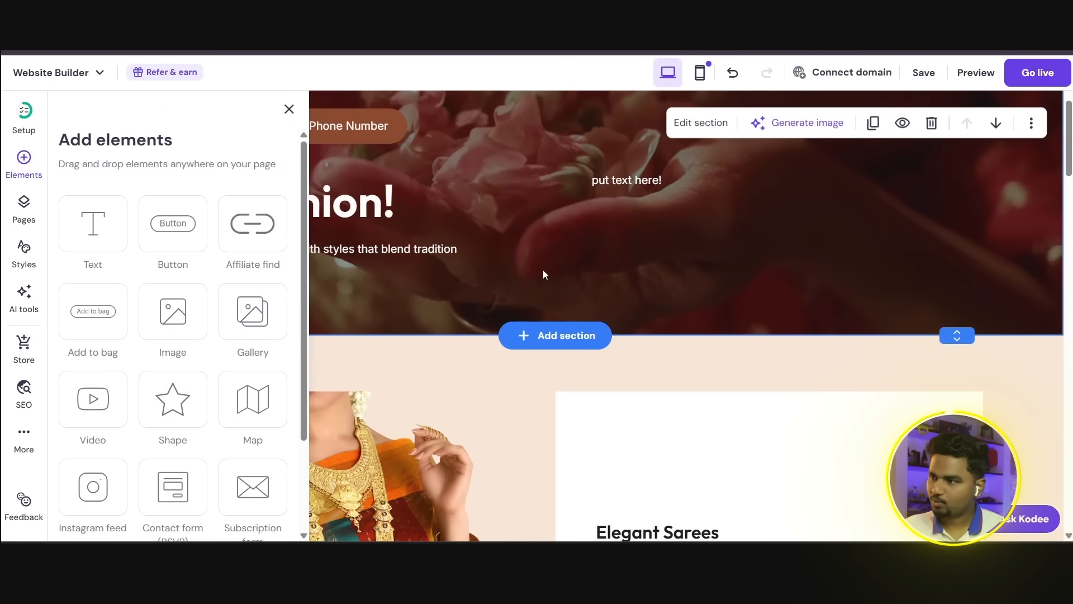
pyautogui.scroll(2, 582, 280)
pyautogui.click(289, 109)
pyautogui.scroll(1, 570, 334)
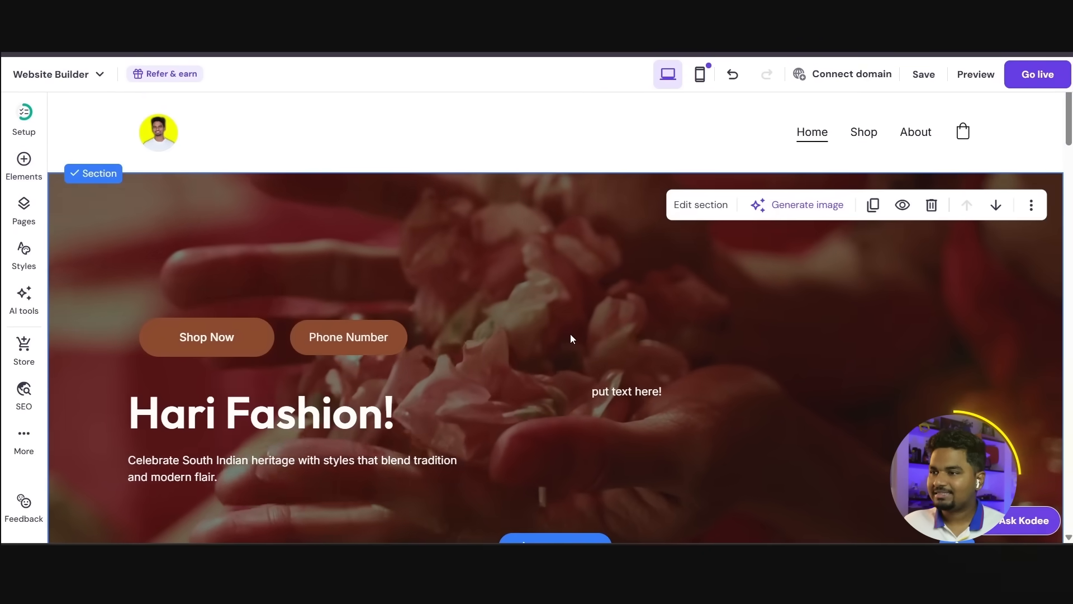
# Step: Examine the site's page list, the templates for adding a page and the AI page generator, and close them without adding a page
pyautogui.click(33, 213)
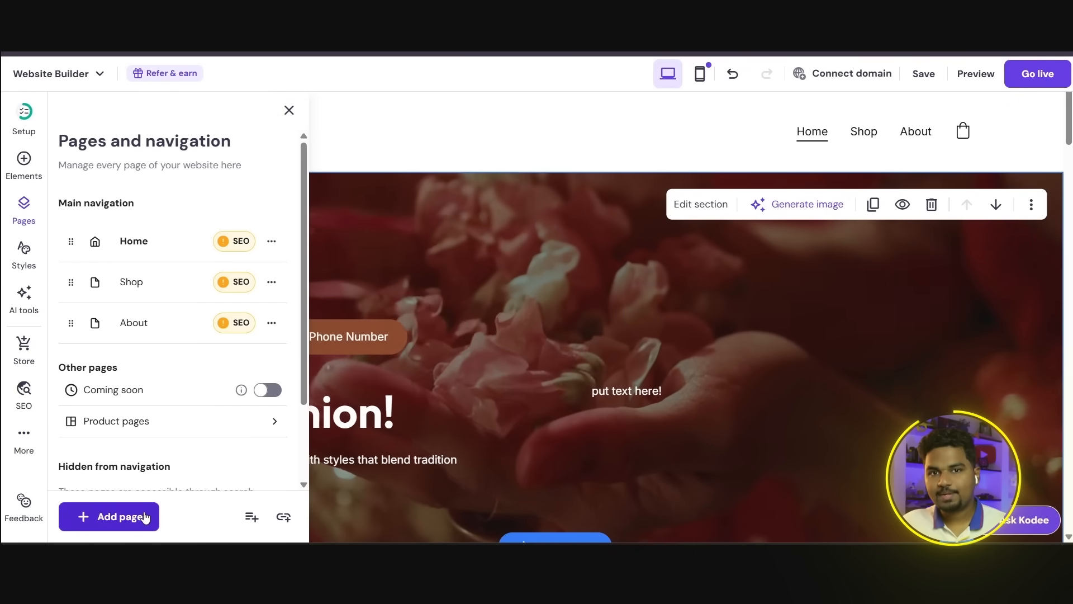
pyautogui.click(111, 516)
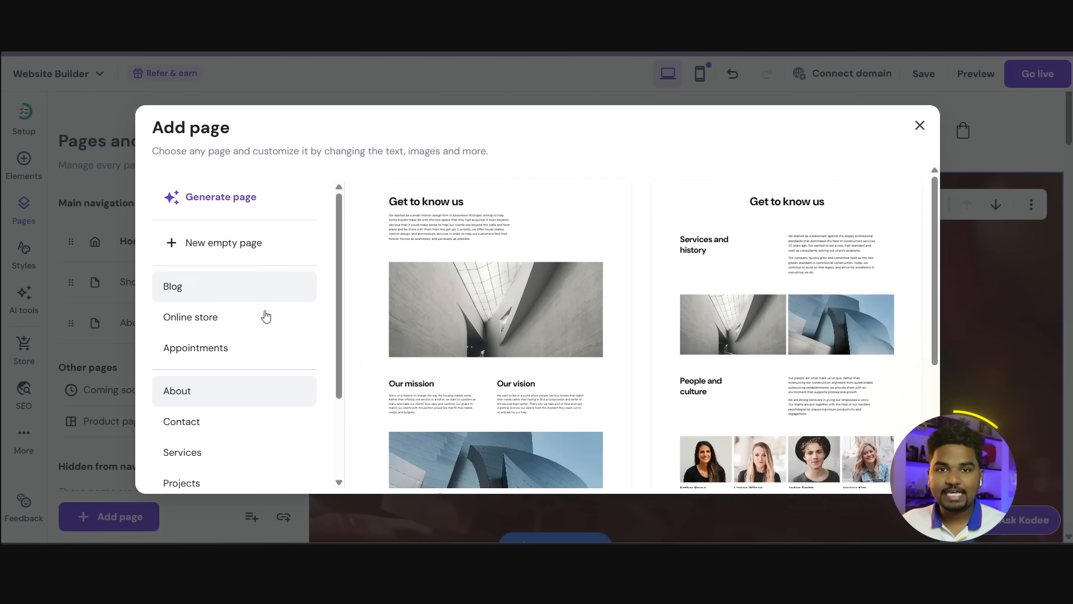
pyautogui.scroll(-2, 264, 363)
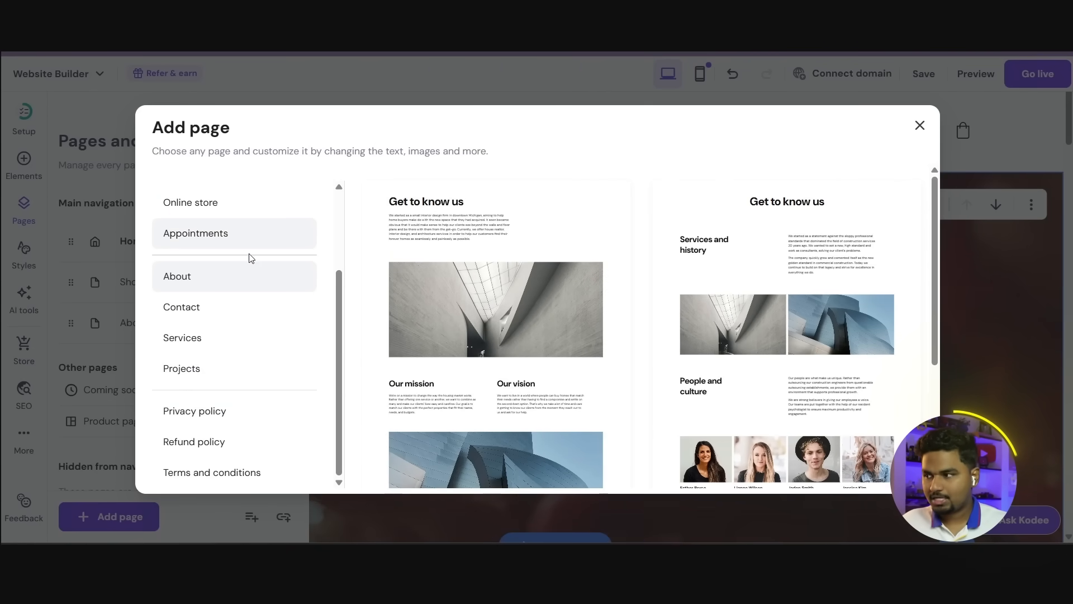
pyautogui.scroll(1, 253, 443)
pyautogui.scroll(1, 253, 439)
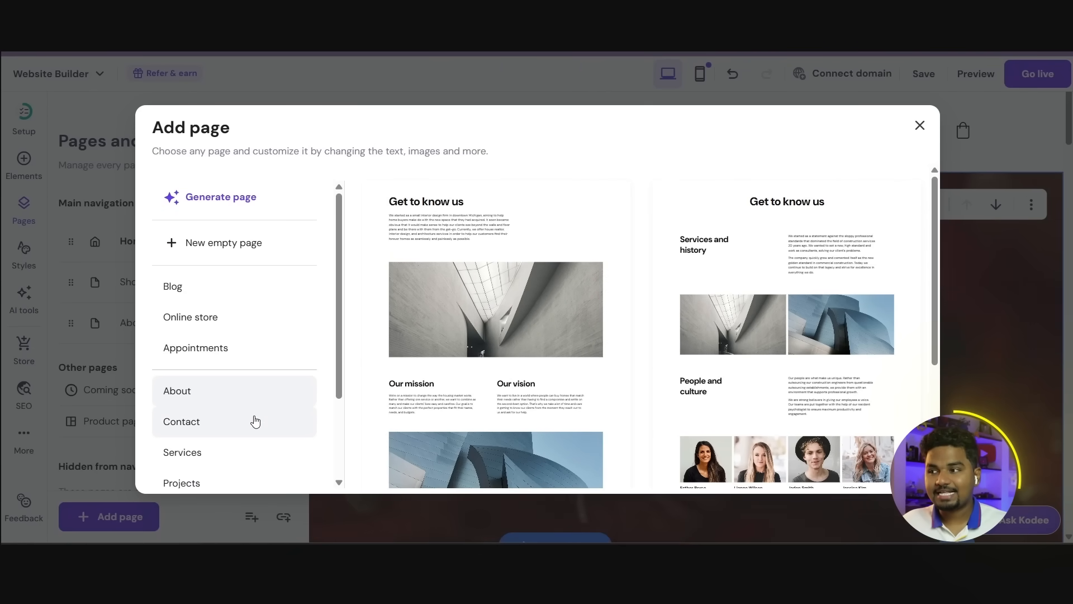
pyautogui.click(226, 200)
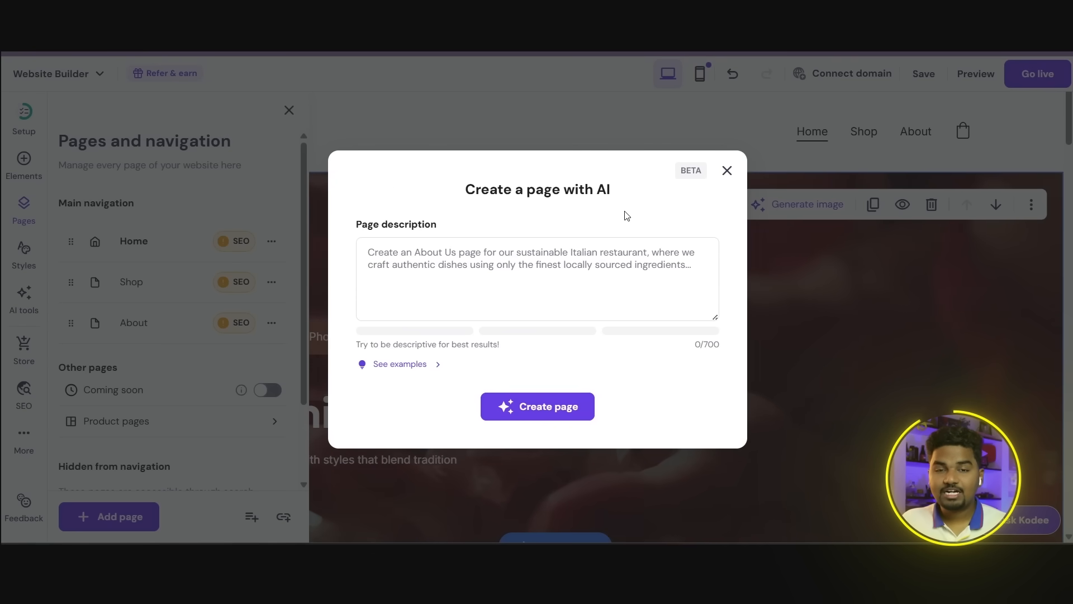
pyautogui.click(726, 171)
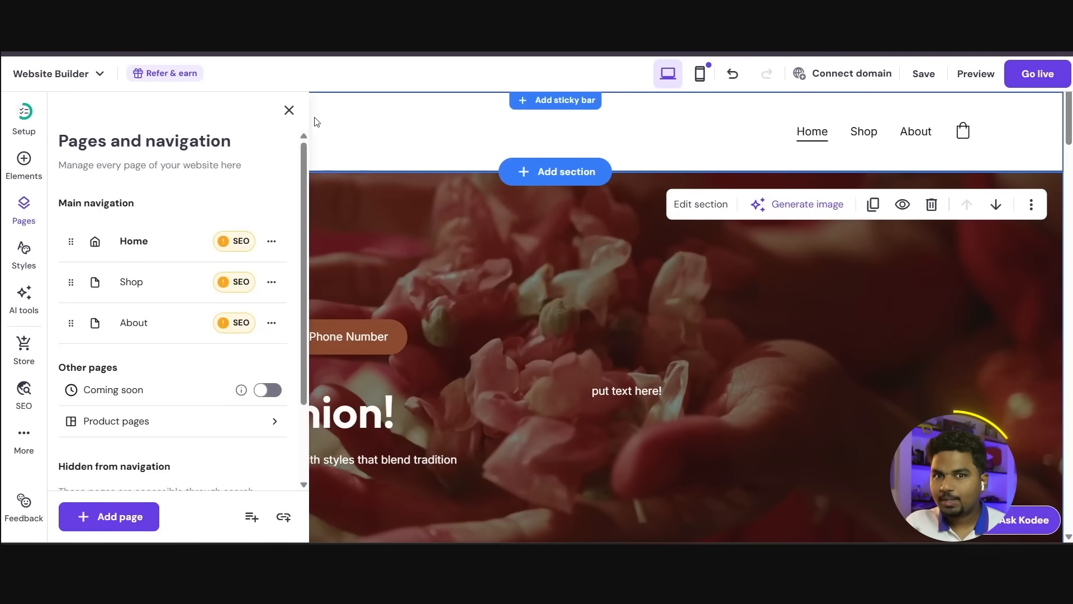
pyautogui.click(289, 110)
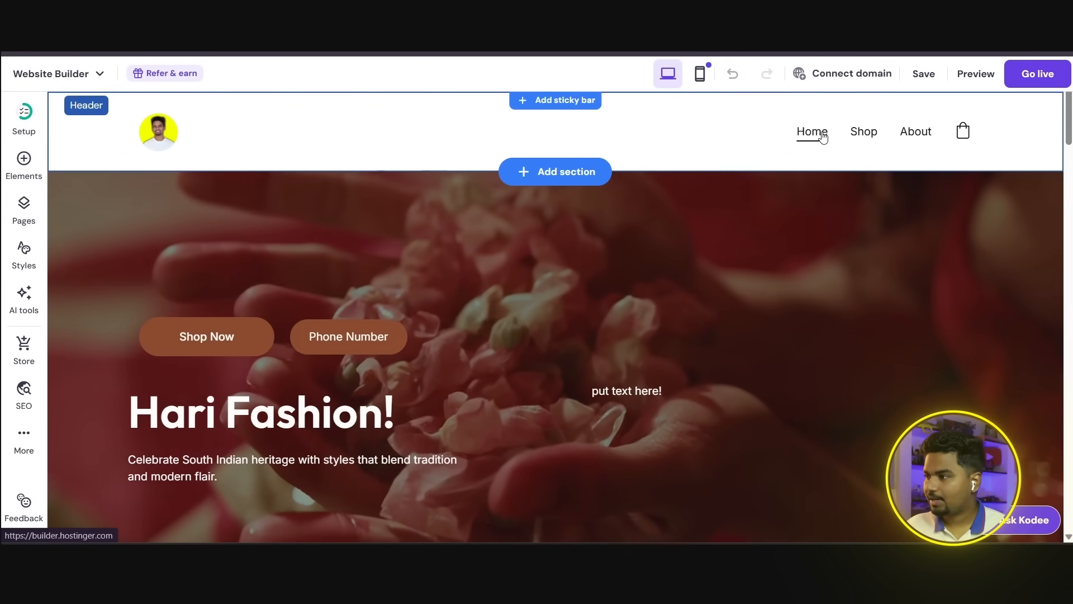
# Step: Review the content of the Home, Shop and About pages through the site's own navigation
pyautogui.scroll(-4, 824, 251)
pyautogui.scroll(4, 885, 125)
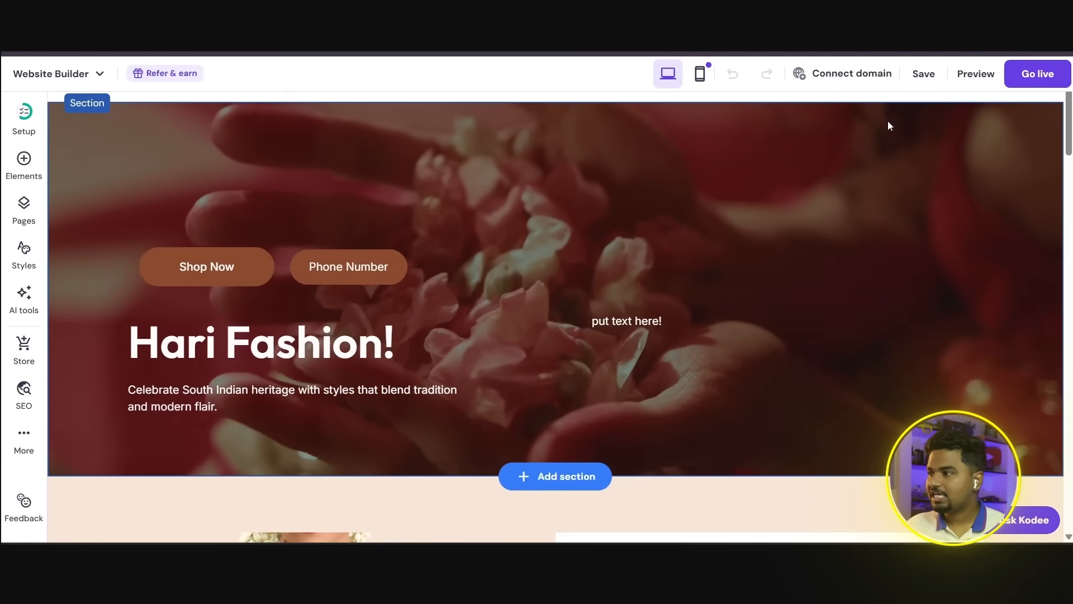
pyautogui.click(864, 132)
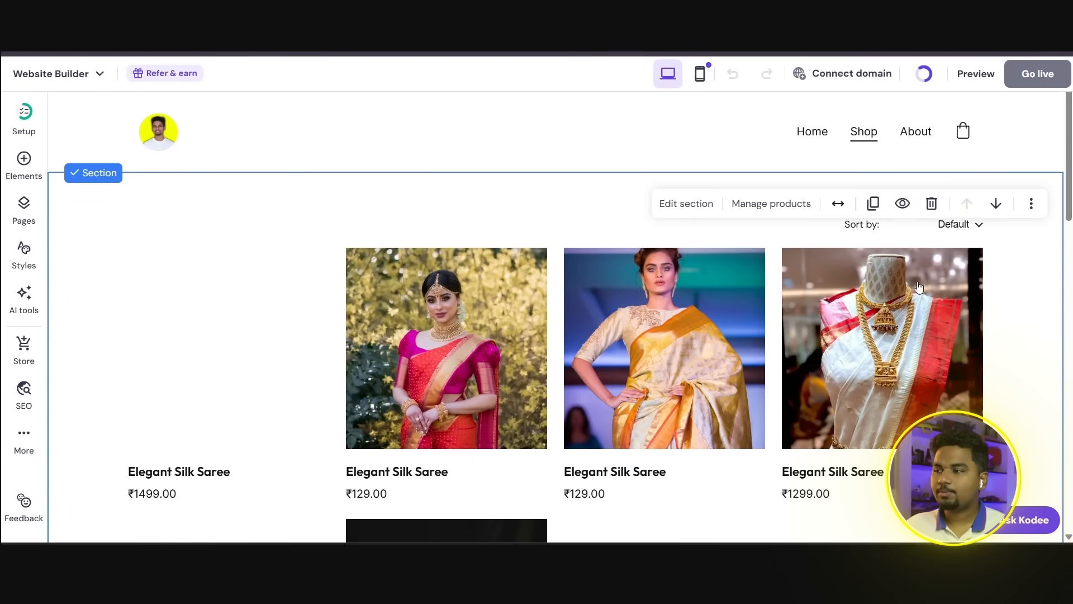
pyautogui.scroll(-4, 966, 302)
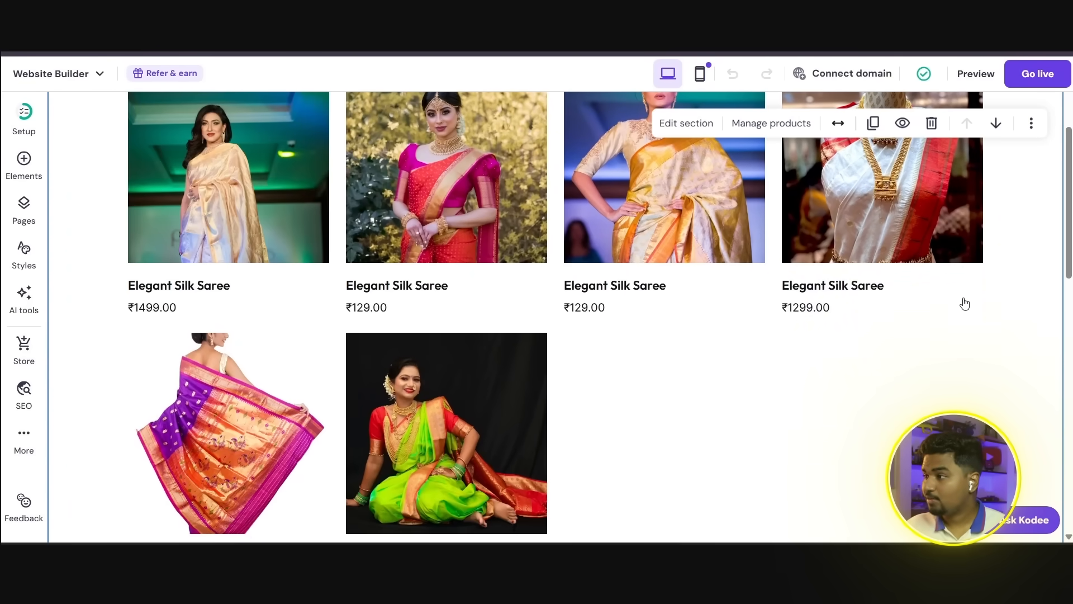
pyautogui.scroll(-1, 966, 301)
pyautogui.scroll(5, 966, 302)
pyautogui.click(915, 132)
pyautogui.scroll(-15, 559, 313)
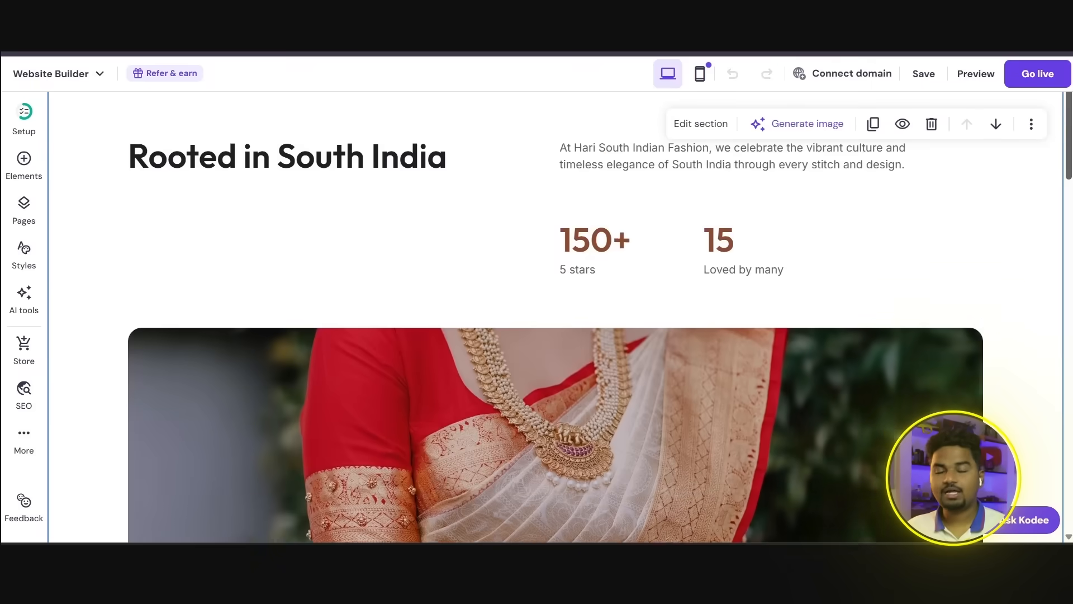
pyautogui.scroll(-20, 1069, 466)
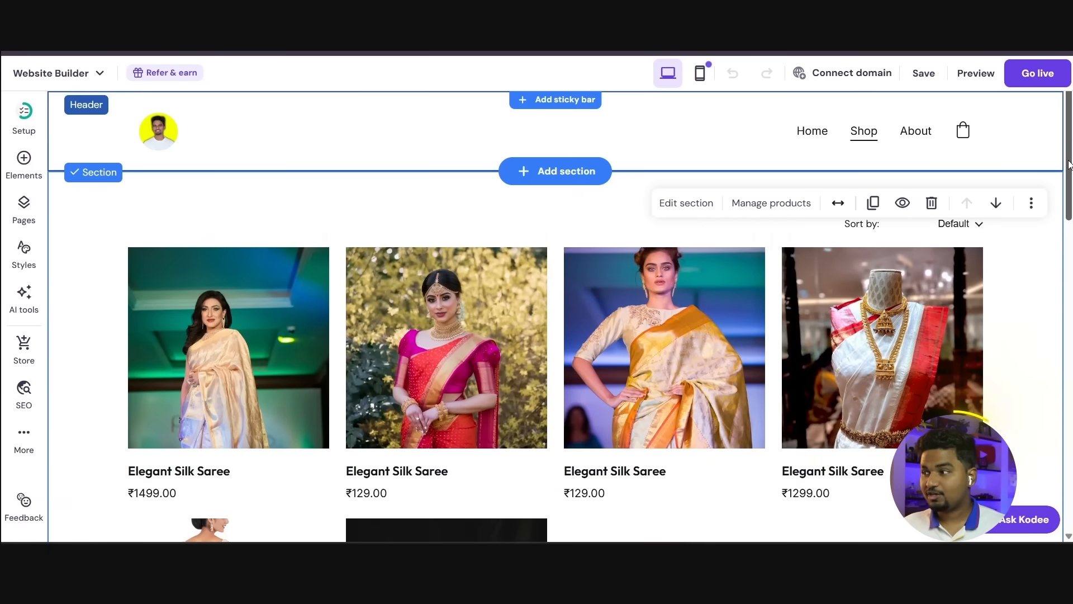
pyautogui.scroll(-1, 1071, 188)
pyautogui.moveTo(1071, 187); pyautogui.dragTo(1063, 485)
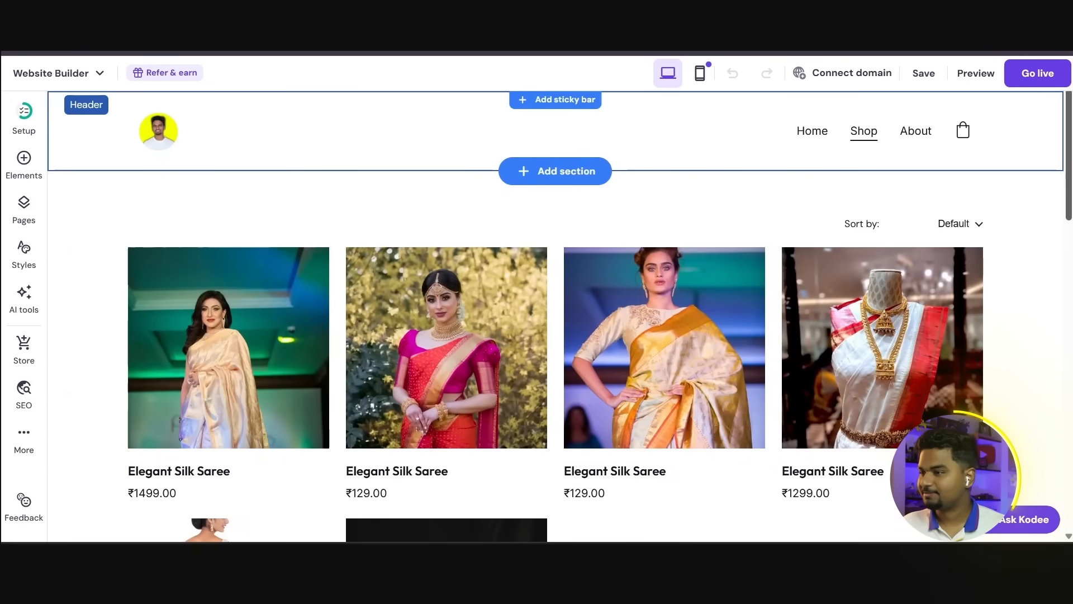
# Step: Open the About page and examine the footer's social icon links and contact text, closing the social icon settings and returning to the page start
pyautogui.click(913, 133)
pyautogui.moveTo(1069, 141); pyautogui.dragTo(1070, 507)
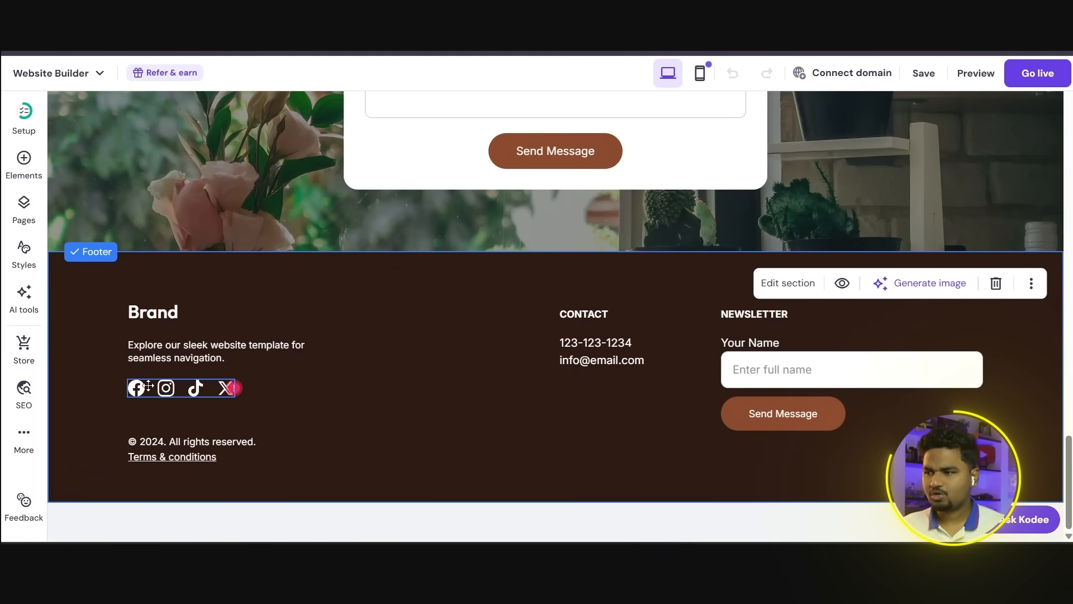
pyautogui.click(191, 392)
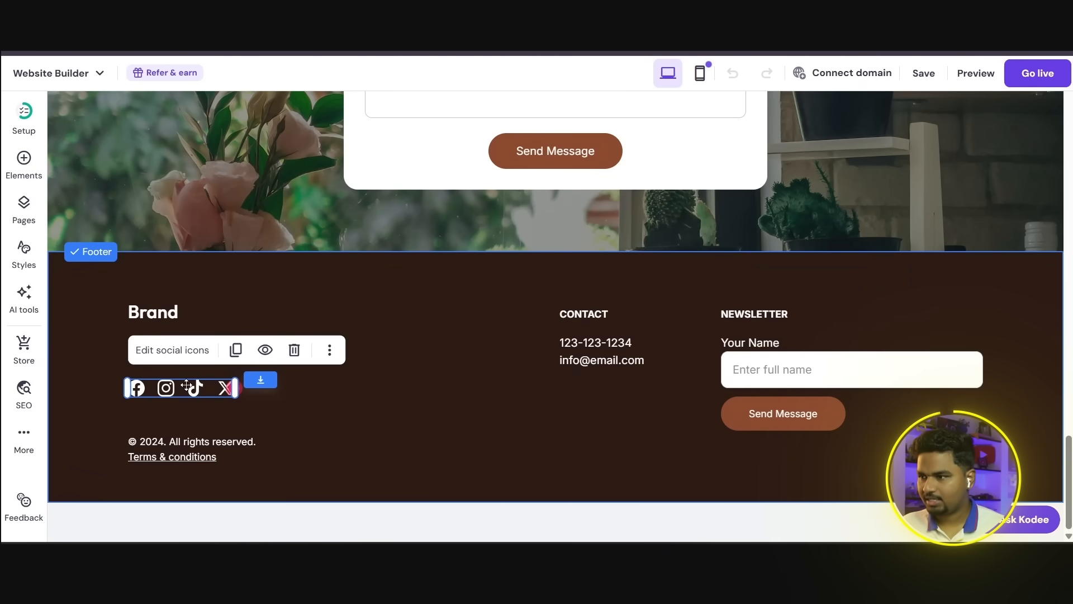
pyautogui.click(173, 351)
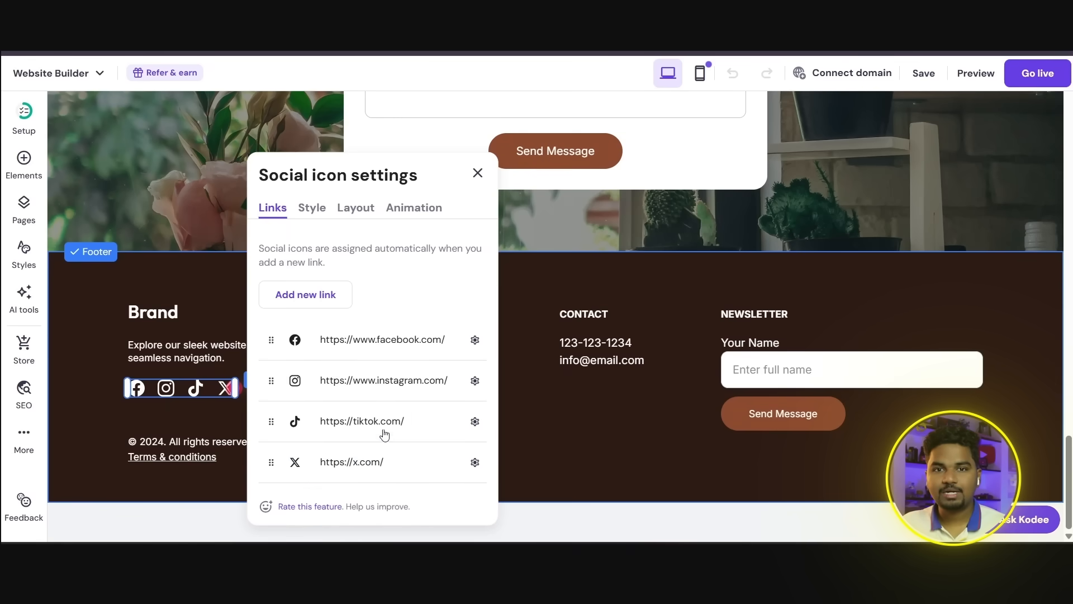
pyautogui.click(477, 174)
pyautogui.click(579, 334)
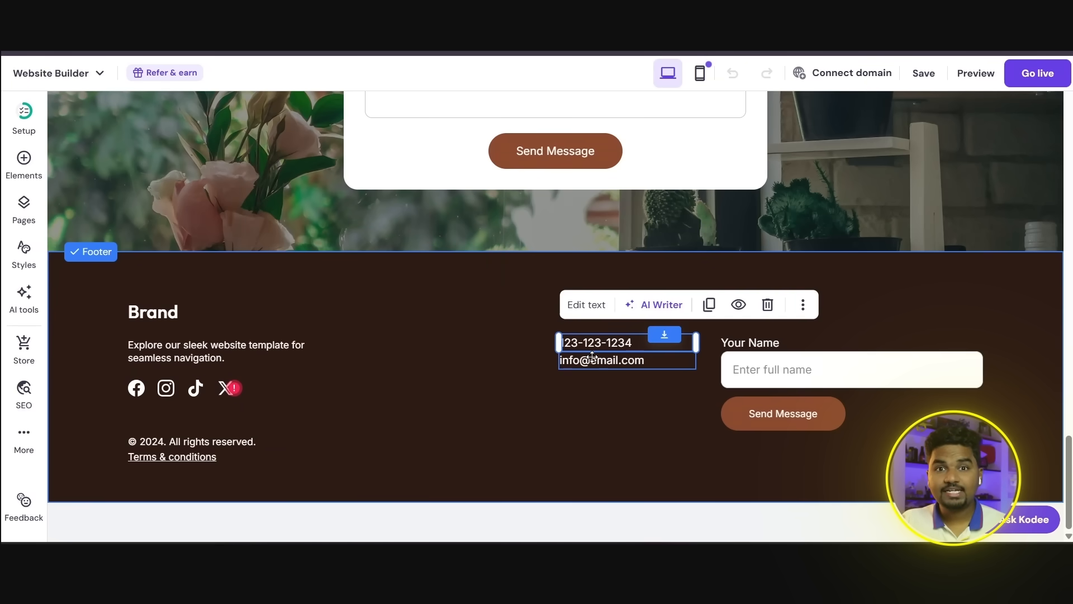
pyautogui.click(462, 352)
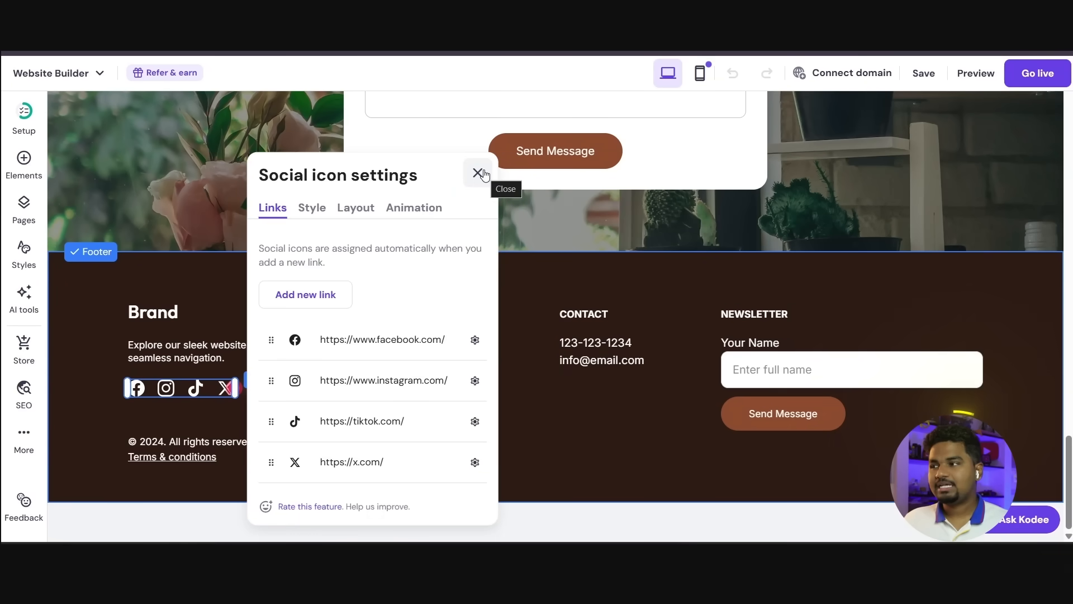
pyautogui.click(478, 173)
pyautogui.scroll(10, 606, 327)
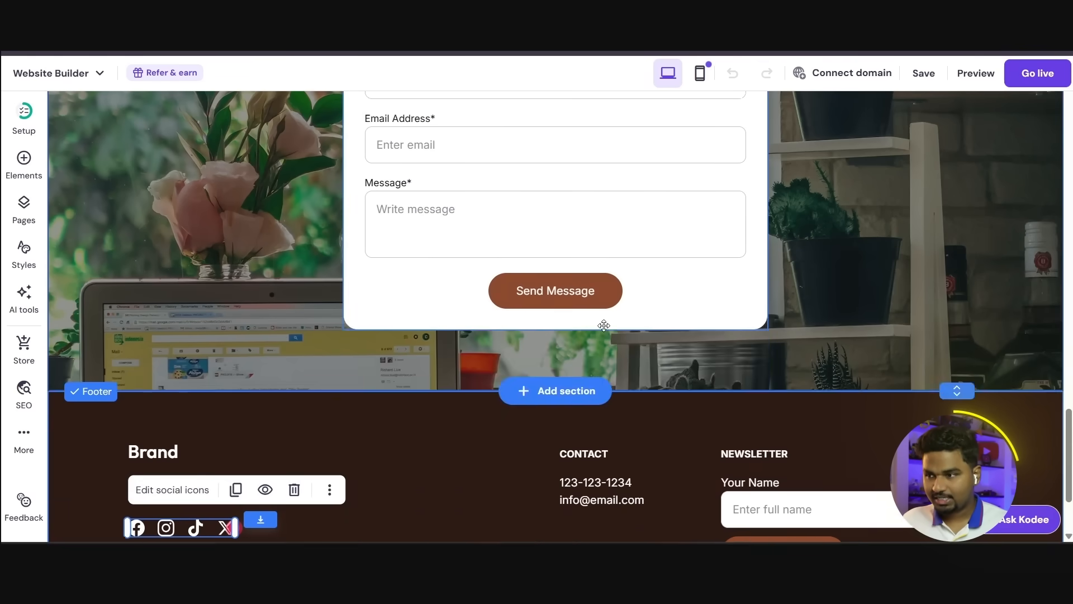
pyautogui.scroll(8, 606, 327)
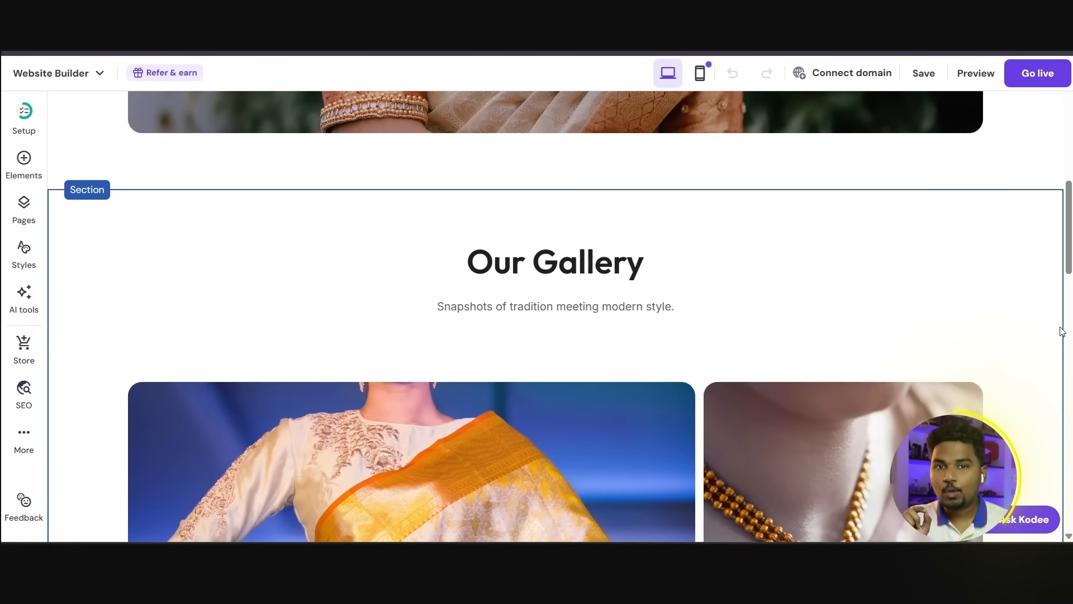
pyautogui.scroll(10, 1069, 266)
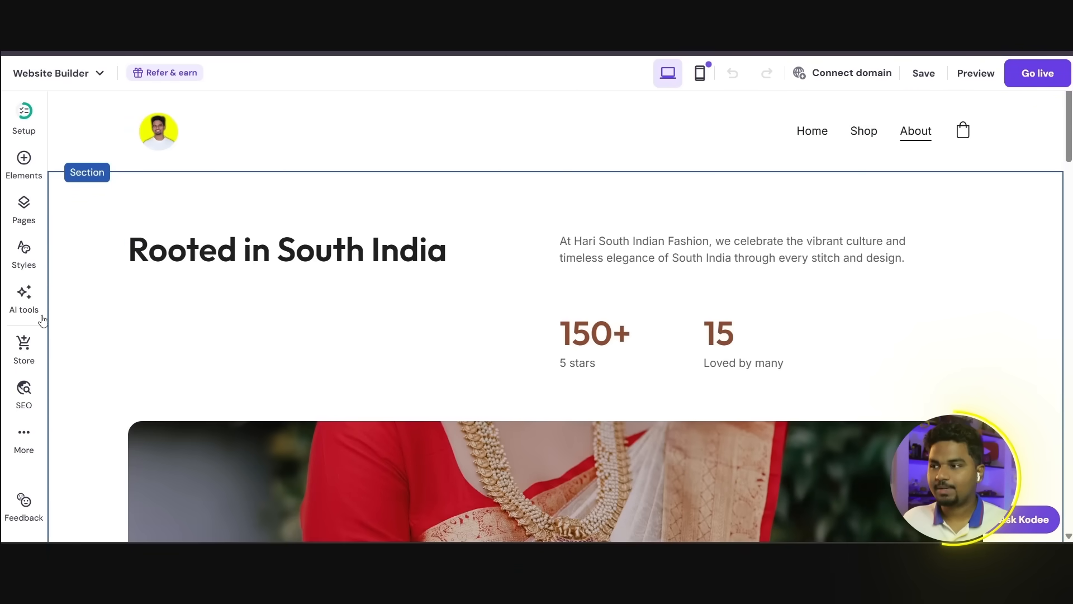
# Step: Open a new product form from the store setup, examine its pricing fields, and close the store manager
pyautogui.click(24, 352)
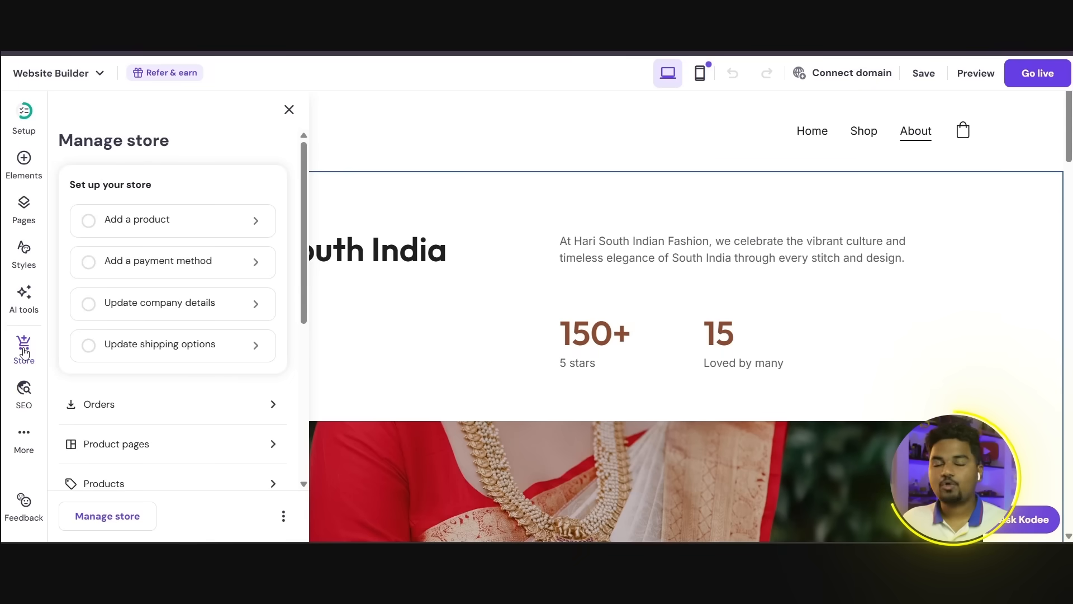
pyautogui.click(183, 220)
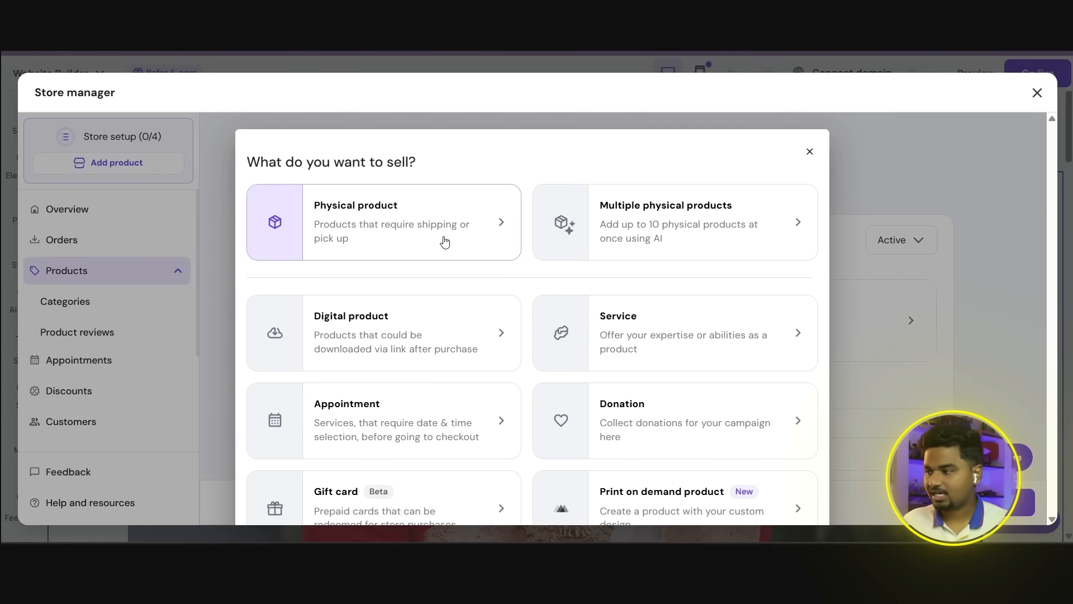
pyautogui.click(441, 316)
pyautogui.scroll(-10, 431, 383)
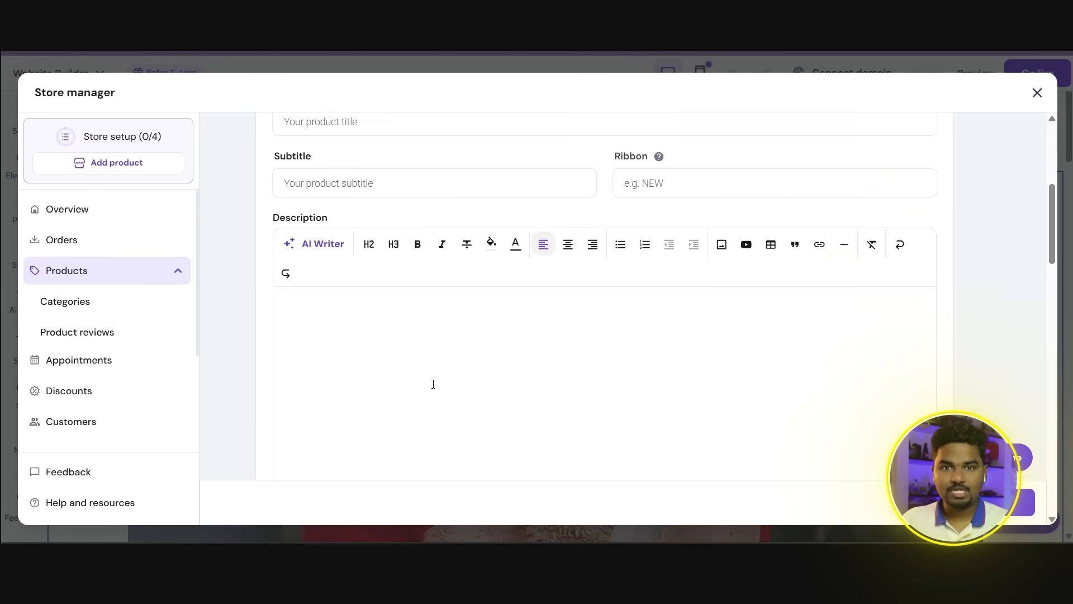
pyautogui.click(1043, 98)
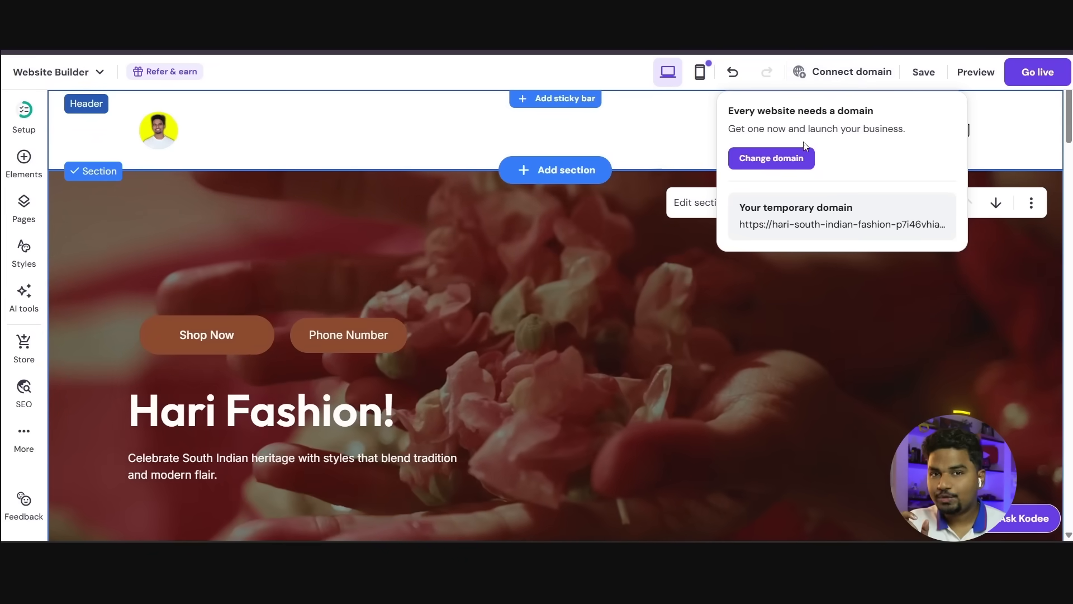
# Step: Start changing the site's temporary domain and enter "harifash" as the domain name
pyautogui.click(769, 159)
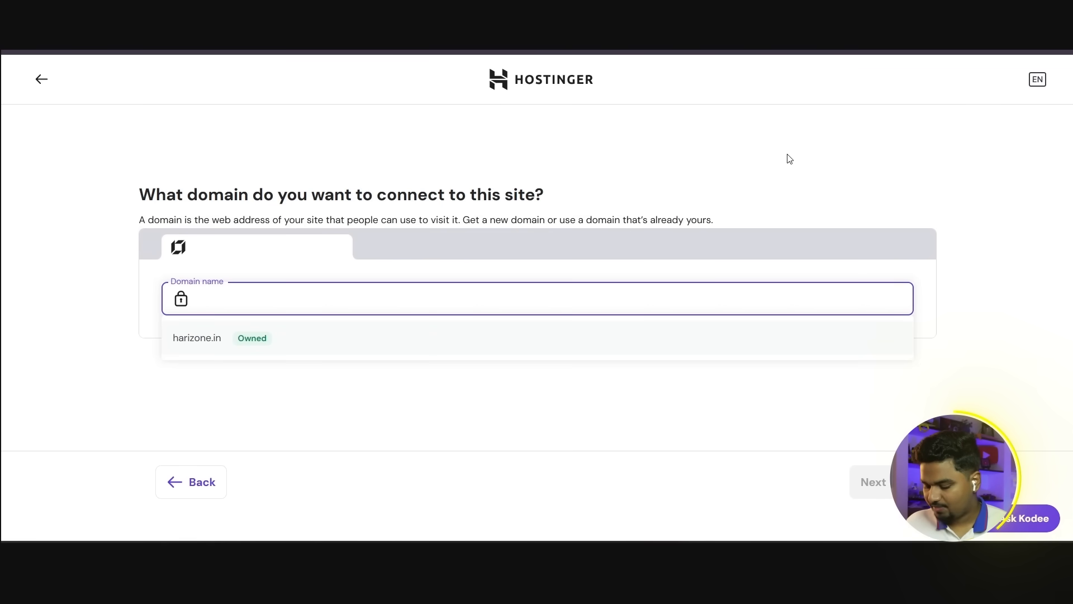
pyautogui.write('harifas')
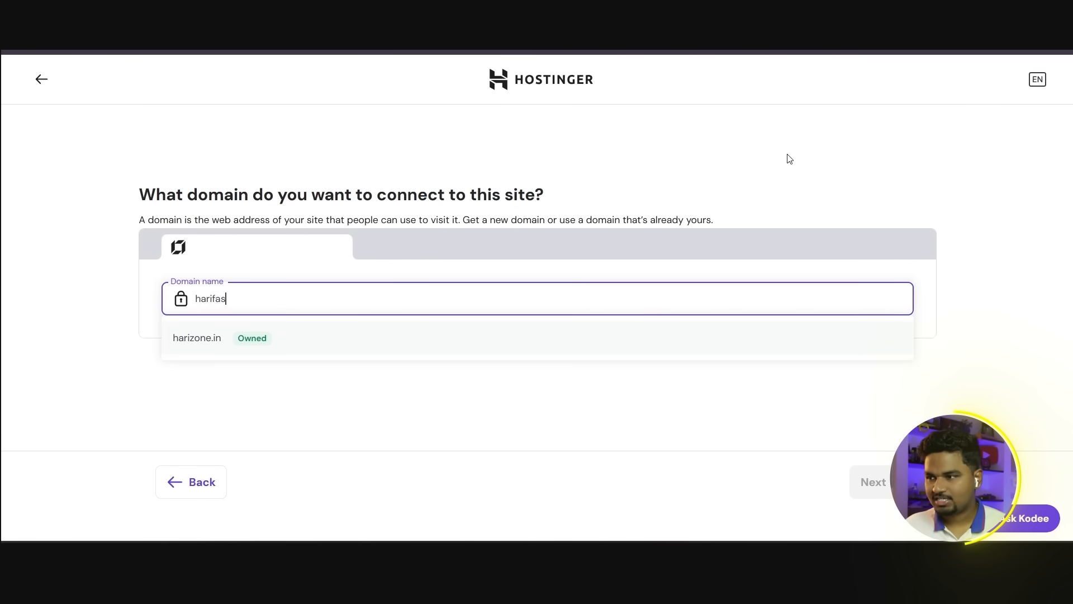
pyautogui.write('h')
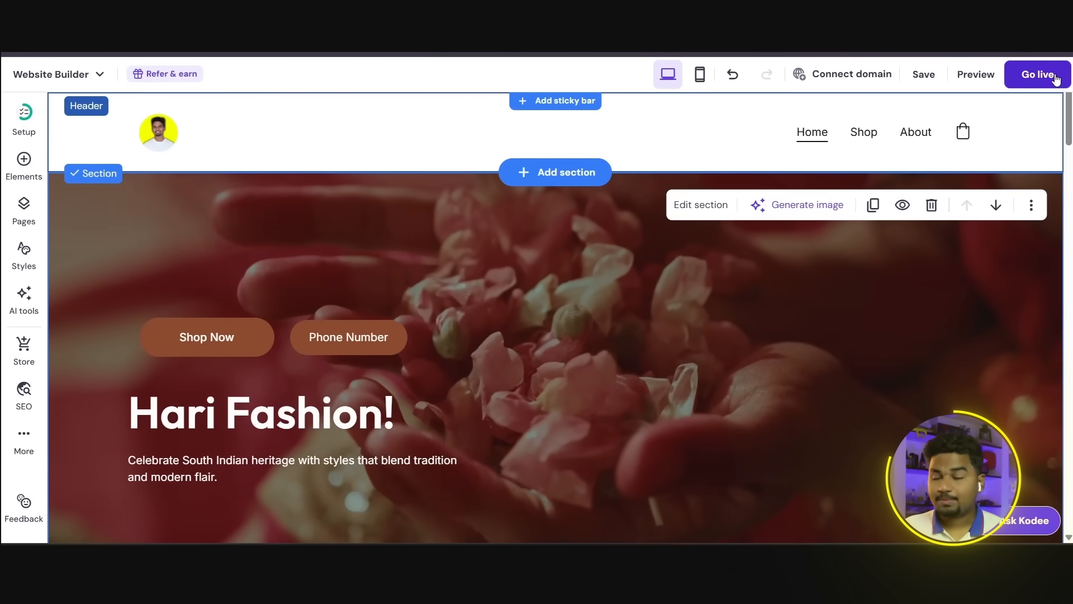
# Step: Publish the website on its temporary domain and open the live site
pyautogui.click(1056, 79)
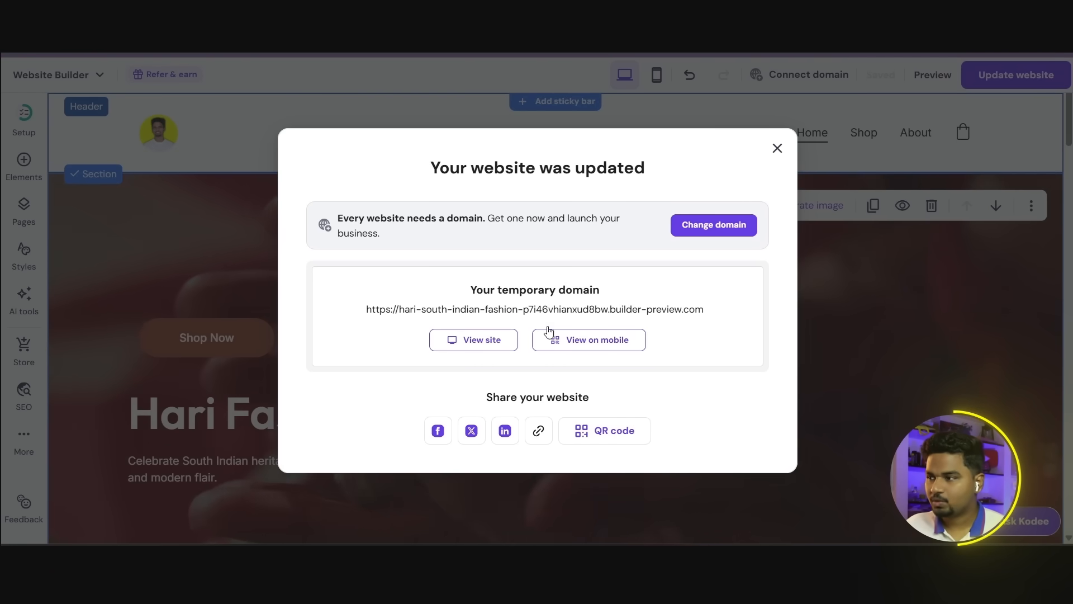
pyautogui.click(474, 348)
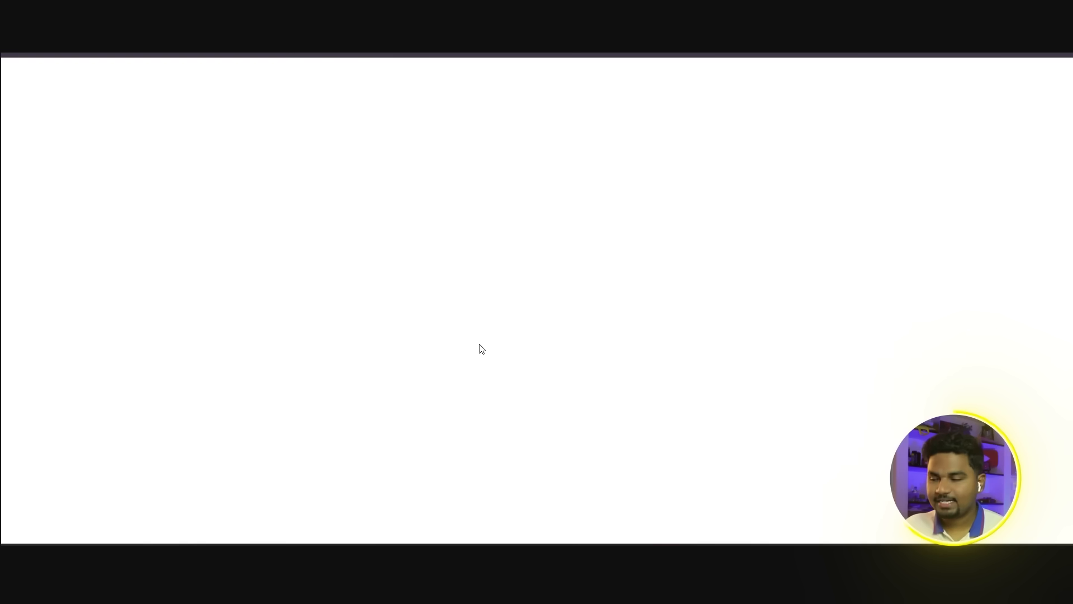